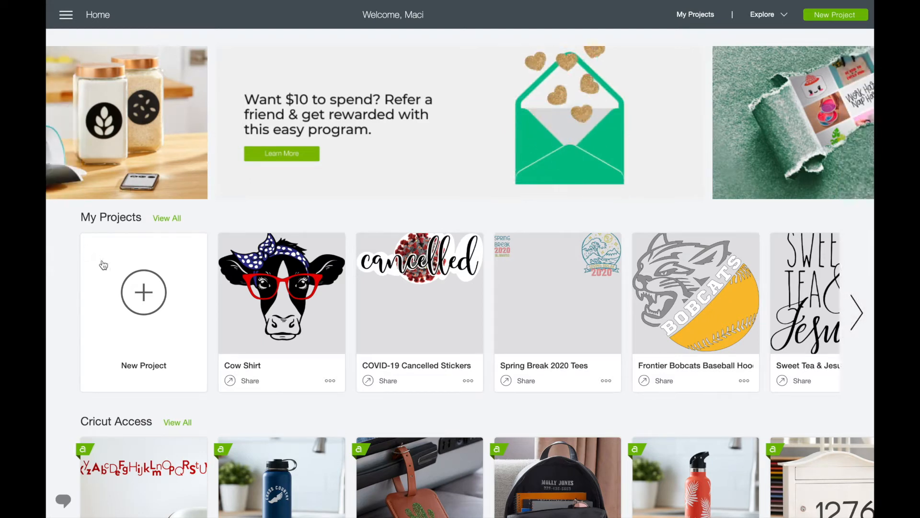
Step: Start a new project, insert the recently uploaded cow image, and move it to about X 7.9, Y 2.85 on the canvas
left_click(152, 287)
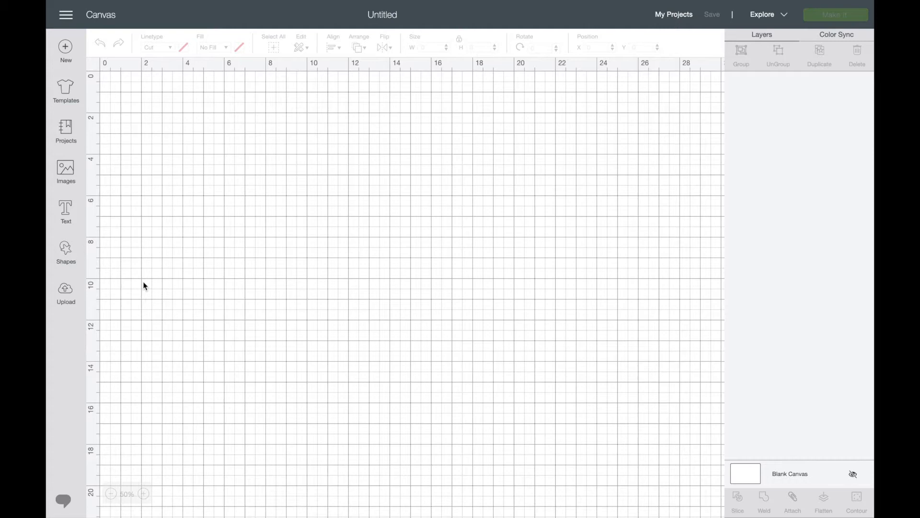
left_click(68, 291)
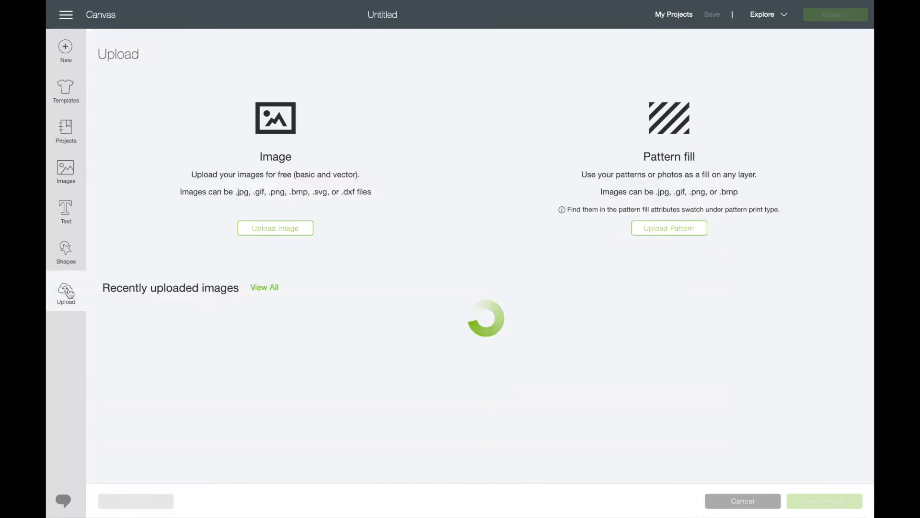
left_click(170, 347)
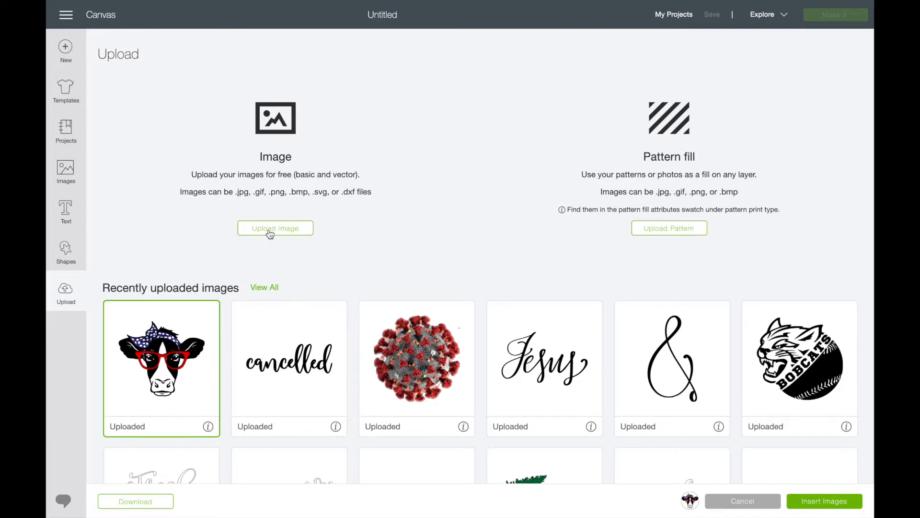
left_click(815, 501)
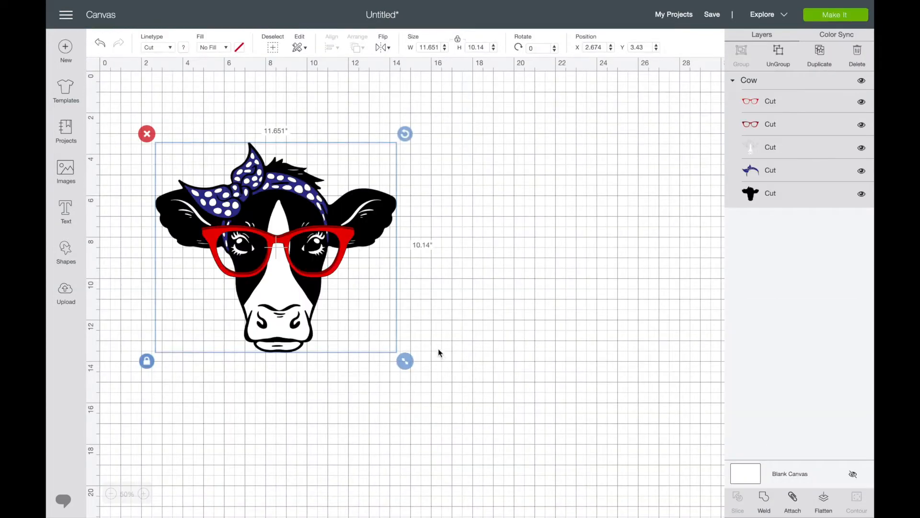
left_click_drag(356, 230, 464, 218)
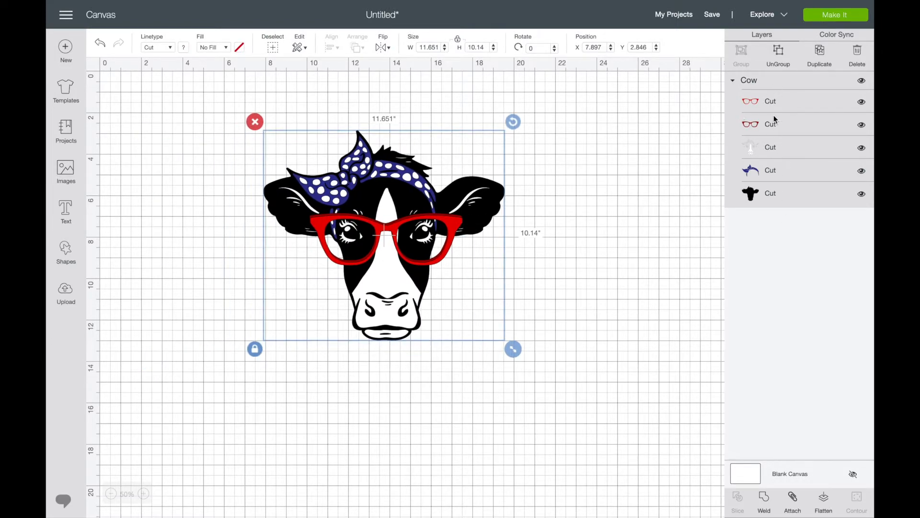
Step: Ungroup the cow image and delete the dark red glasses layer
left_click(683, 326)
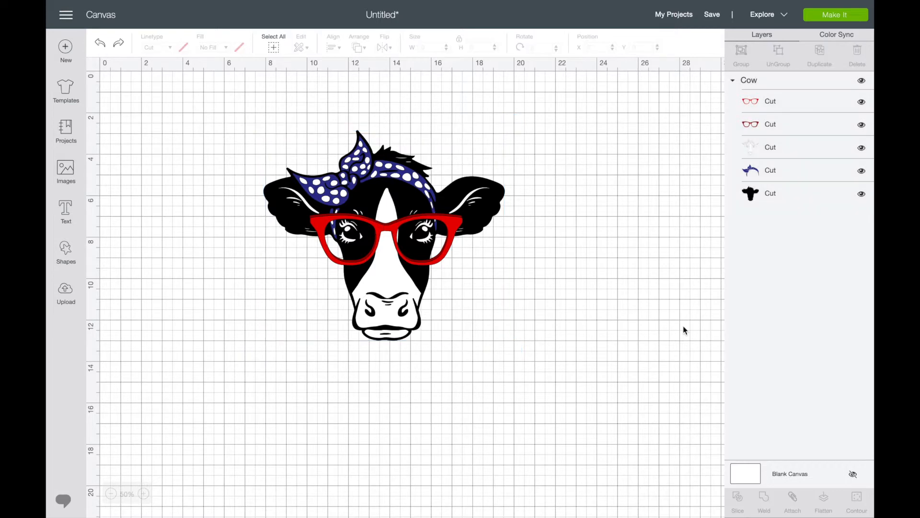
left_click(752, 82)
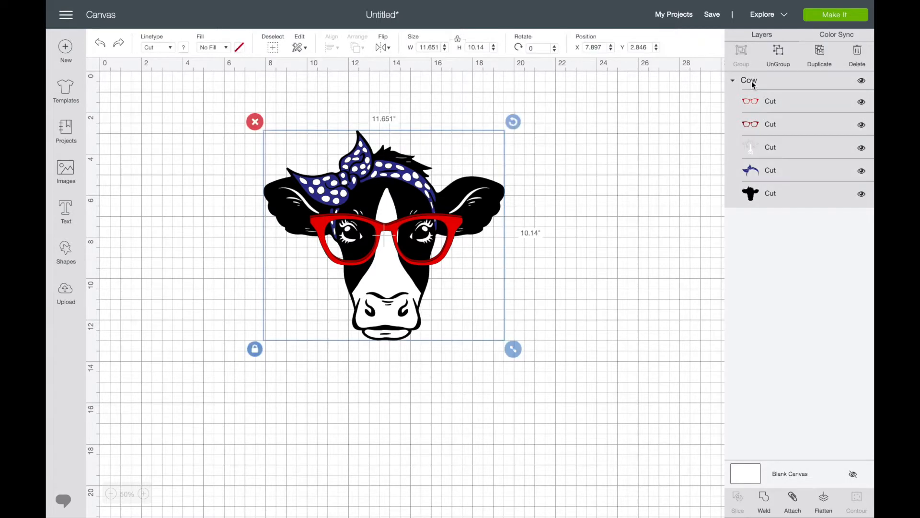
left_click(777, 51)
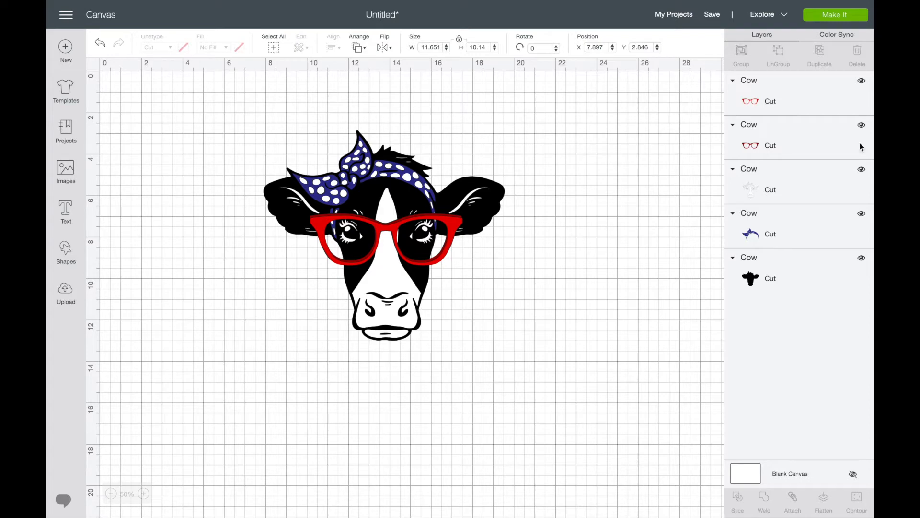
left_click(766, 146)
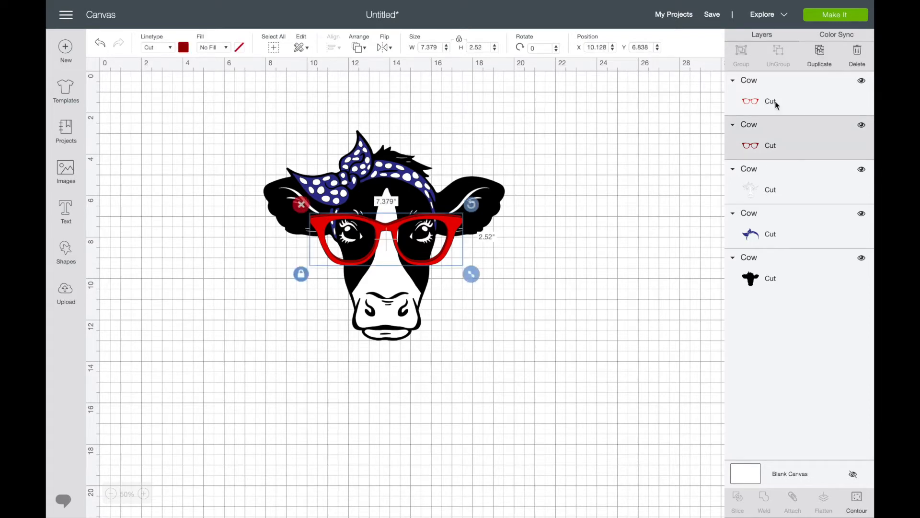
left_click(857, 52)
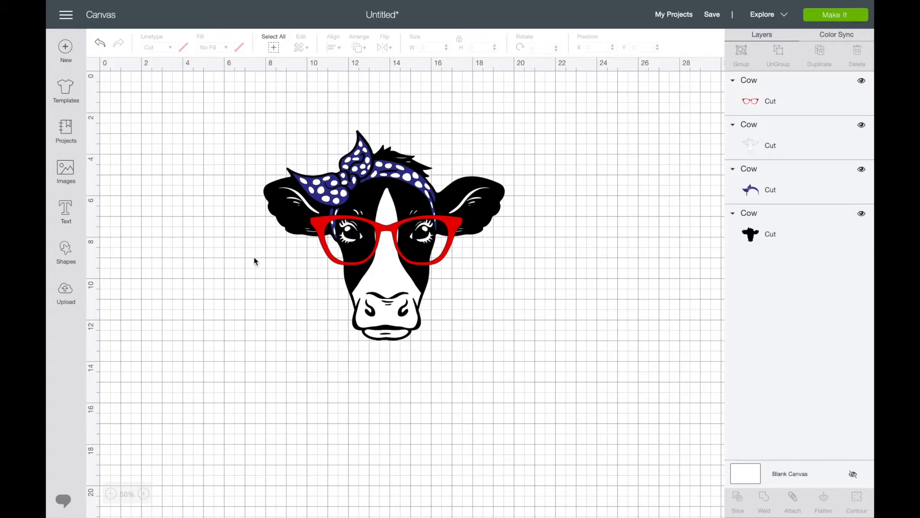
left_click(388, 301)
left_click_drag(388, 300, 298, 321)
left_click(100, 42)
Step: Hide the red glasses and blue bandana layers, and slice the white detail layer with the black cow head
left_click(862, 81)
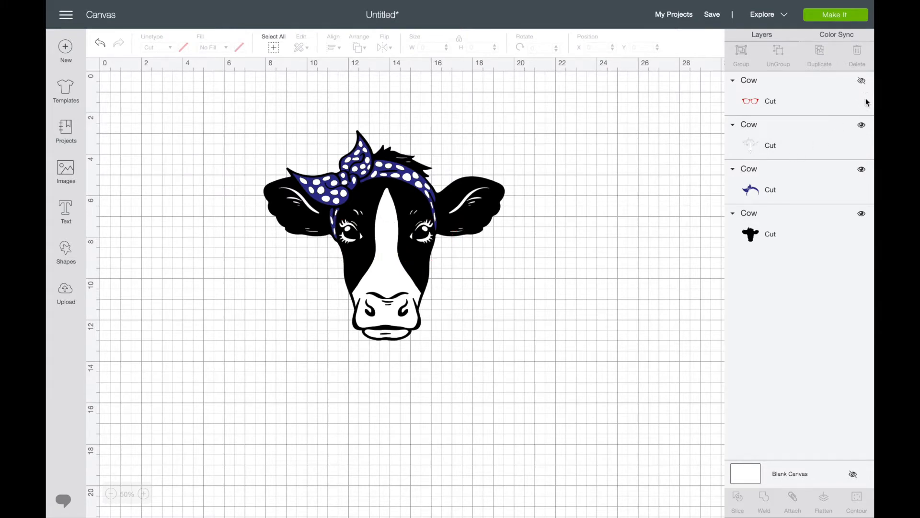
left_click(861, 169)
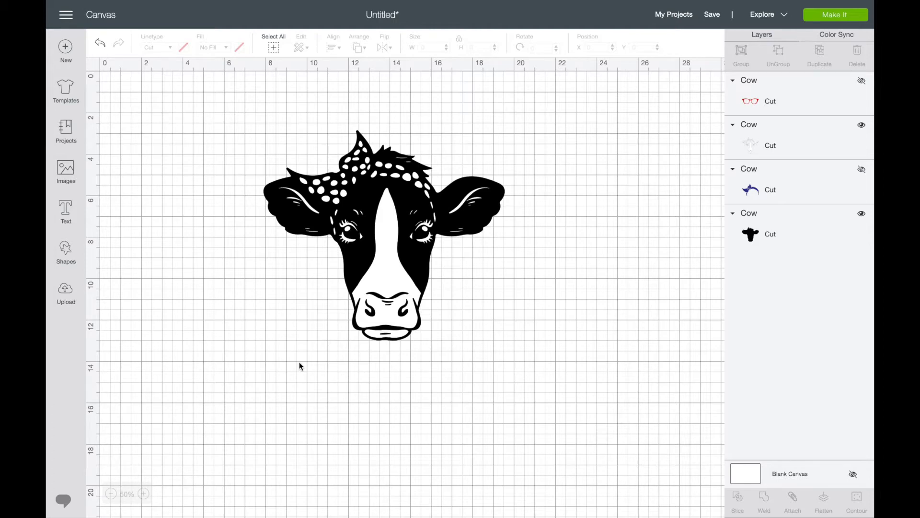
left_click_drag(228, 392, 564, 98)
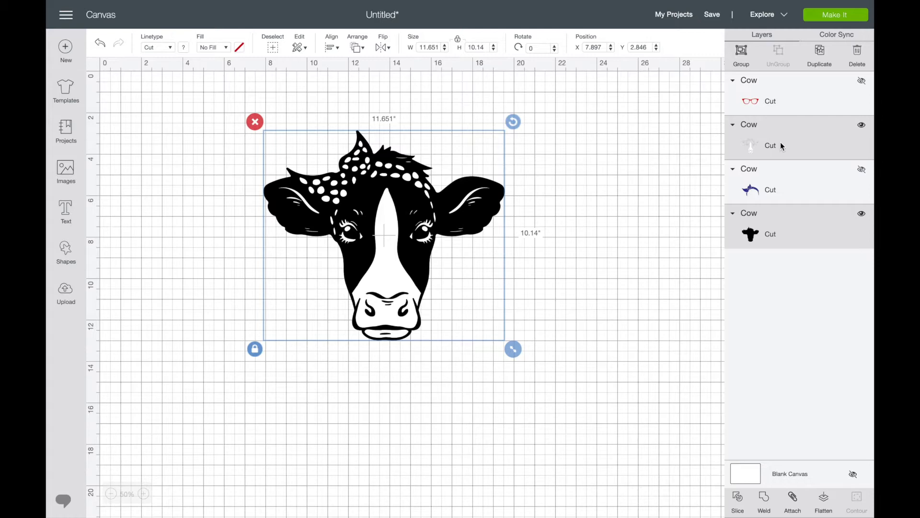
left_click(737, 501)
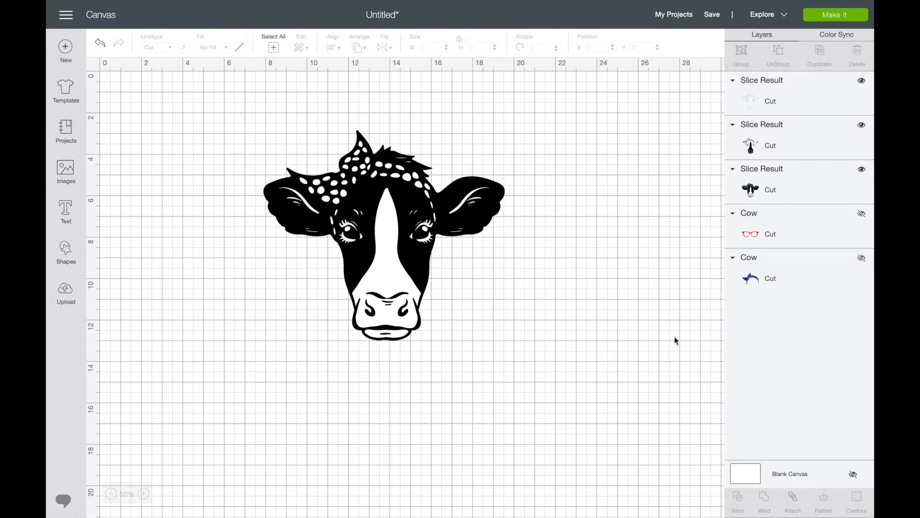
Step: Pull the three slice results apart on the canvas and delete the small black cutout piece
left_click_drag(374, 250, 575, 300)
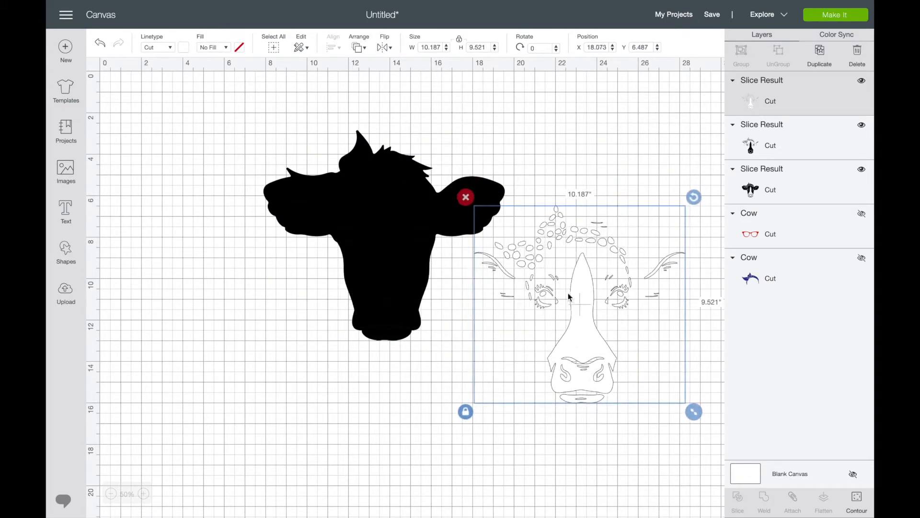
left_click_drag(400, 249, 264, 369)
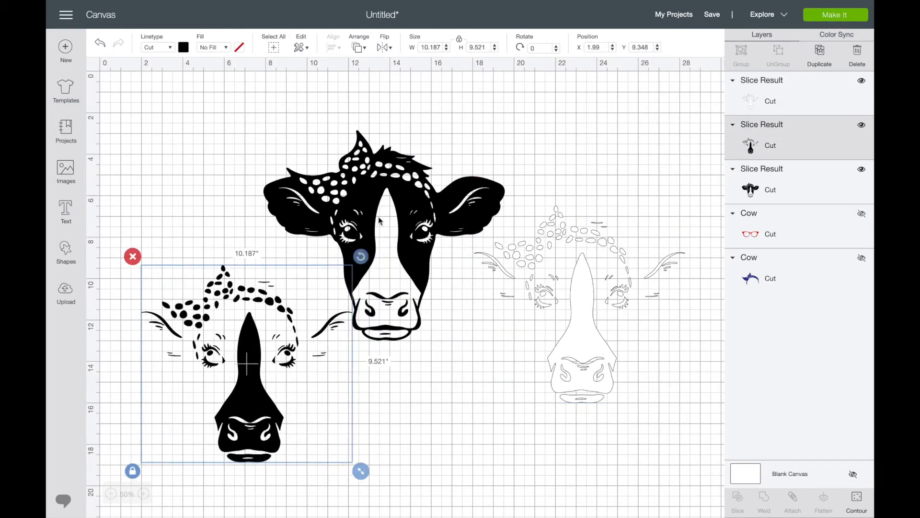
left_click(406, 201)
left_click_drag(406, 202, 440, 161)
left_click(233, 345)
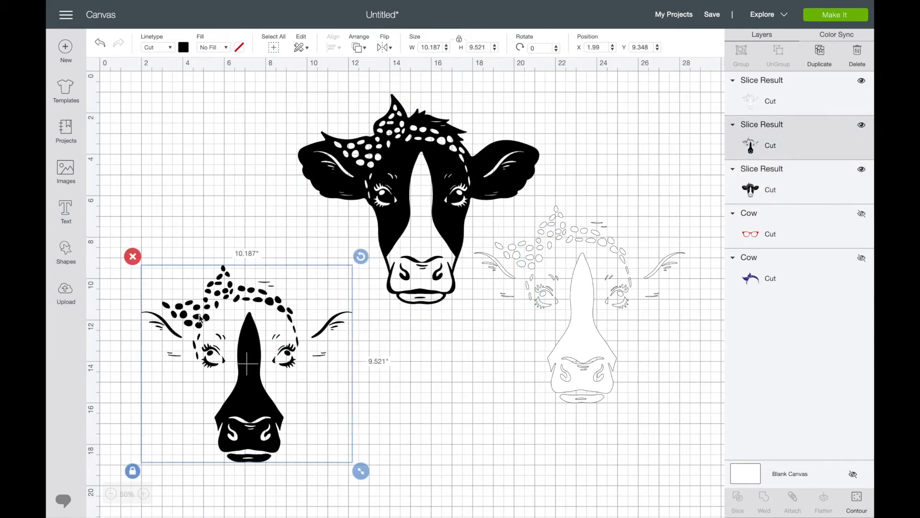
left_click(133, 257)
Step: Delete the white detail slice result and move the black cow head to about X 8.4, Y 4.2
left_click(626, 254)
left_click(463, 196)
left_click_drag(462, 197, 437, 261)
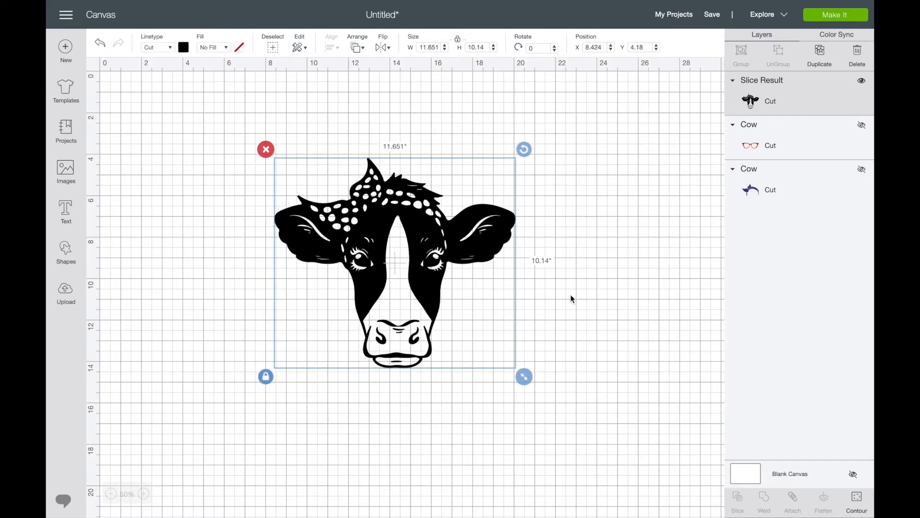
left_click(620, 235)
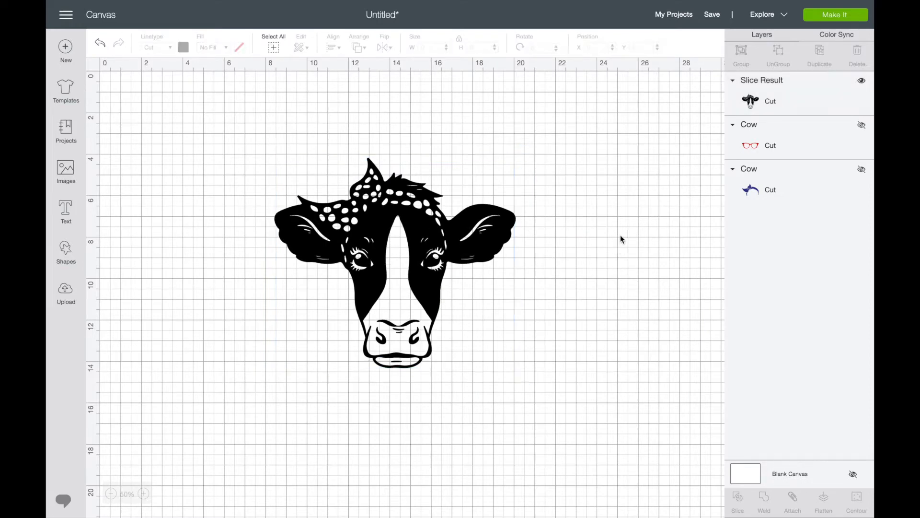
Step: Show the blue bandana layer, send it to the front to try it over the cow's head, and hide it again
left_click(862, 173)
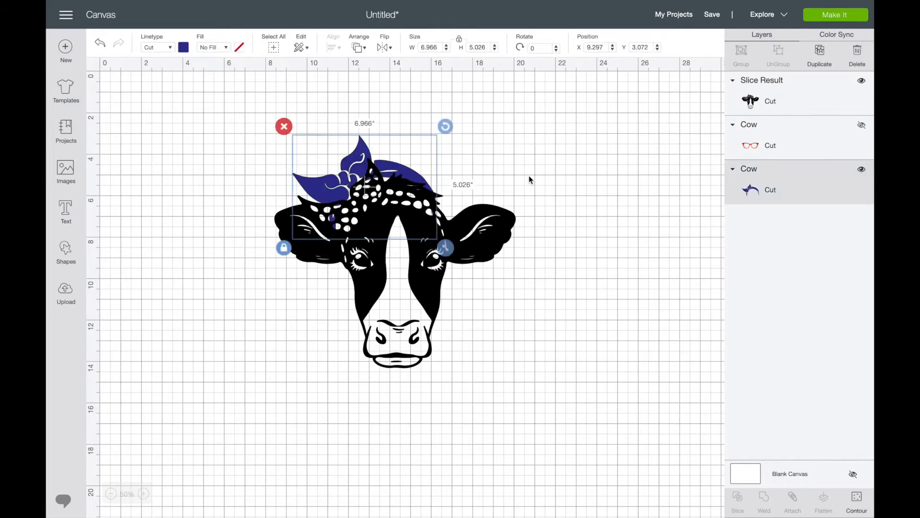
right_click(401, 150)
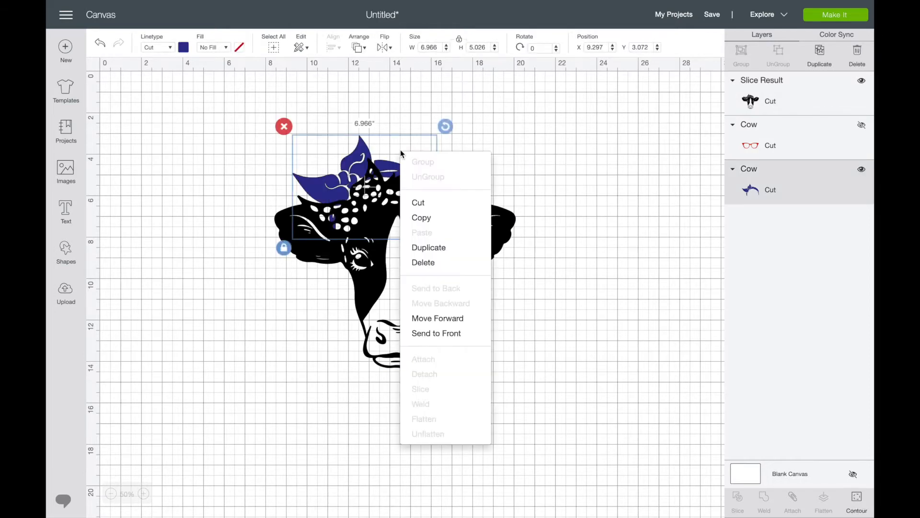
left_click(458, 332)
left_click_drag(355, 168, 363, 191)
left_click(858, 77)
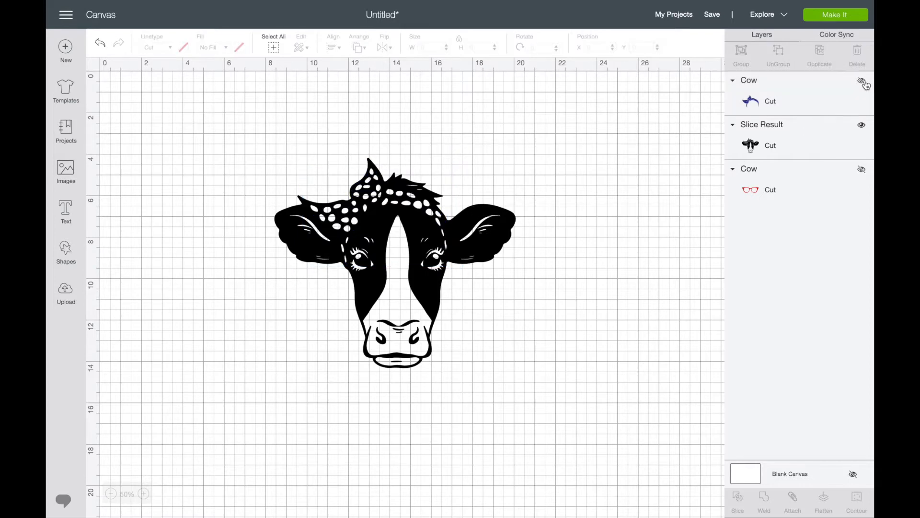
Step: Undo the recent changes back to before the white detail slice result was deleted
left_click(99, 46)
left_click(100, 45)
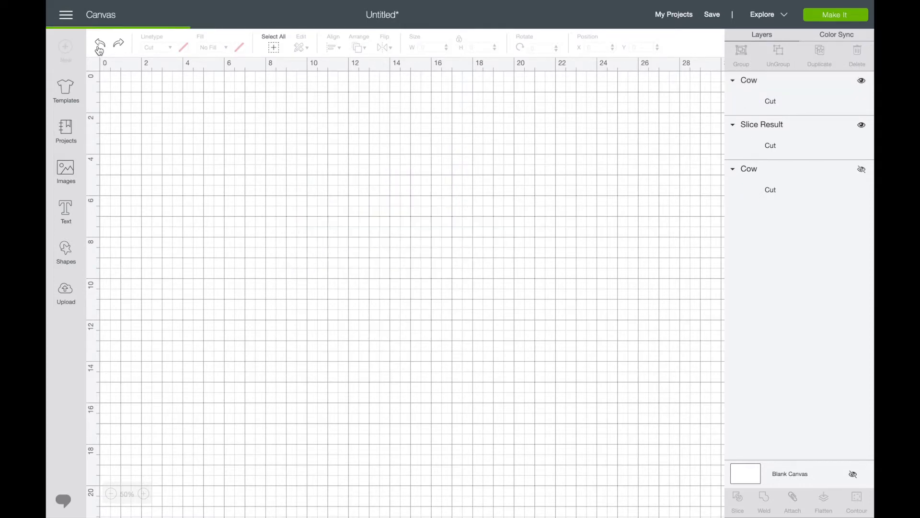
left_click(100, 46)
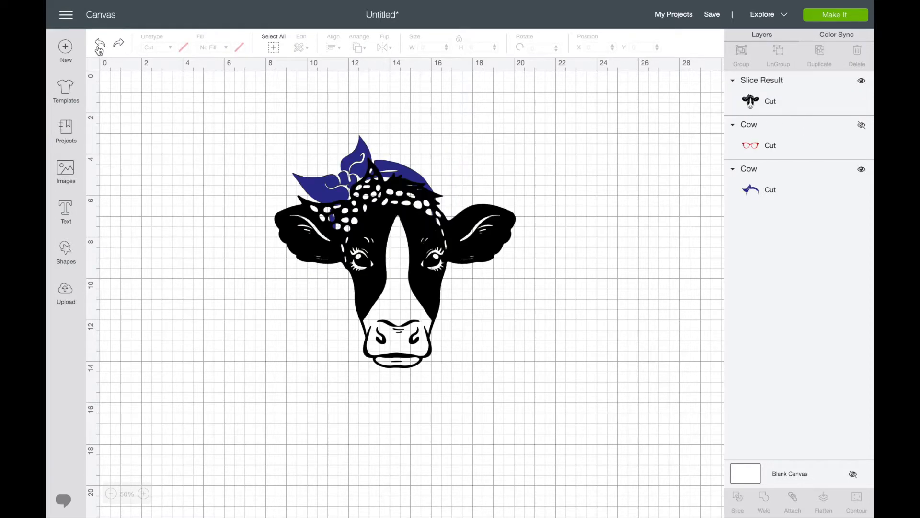
left_click(99, 45)
left_click(99, 46)
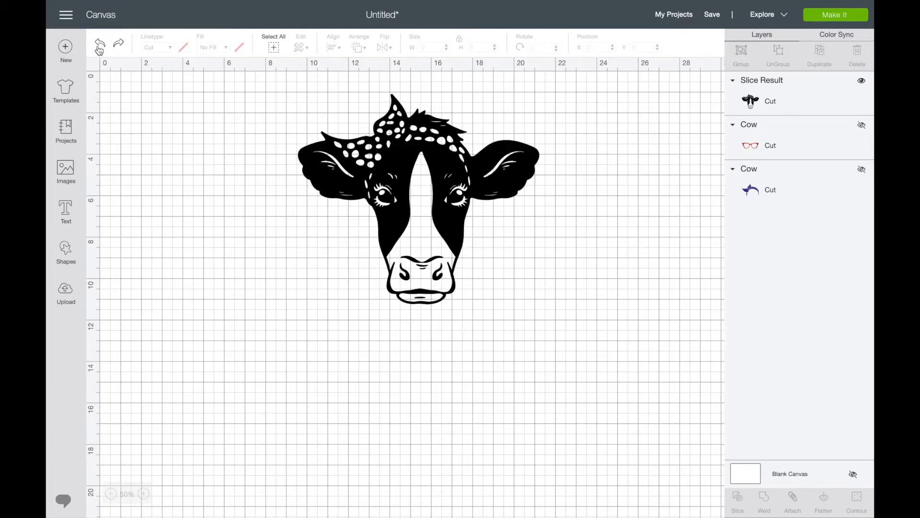
left_click(99, 46)
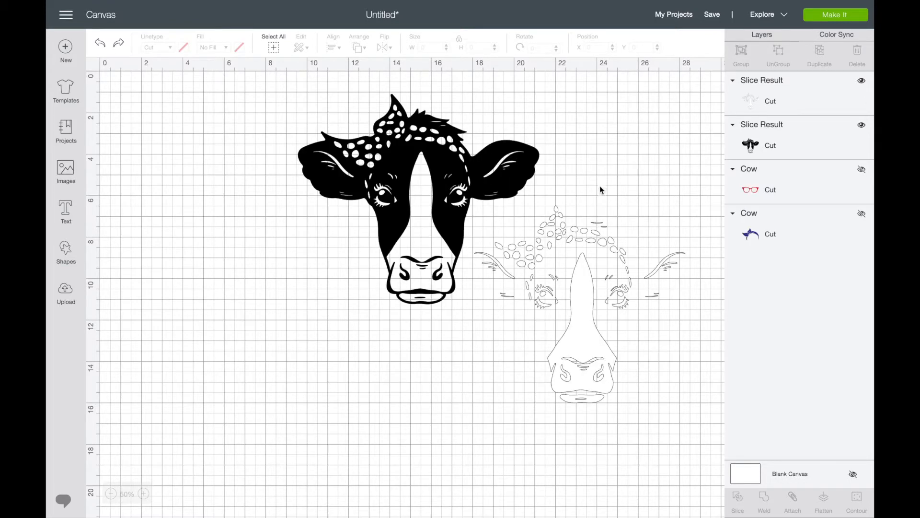
Step: Separate the white detail piece and the black cow head, placing them at about X 1.5, Y 5 and X 14.6, Y 1.2
left_click(547, 267)
left_click_drag(548, 267, 256, 306)
left_click_drag(414, 184, 517, 187)
left_click_drag(285, 341, 234, 270)
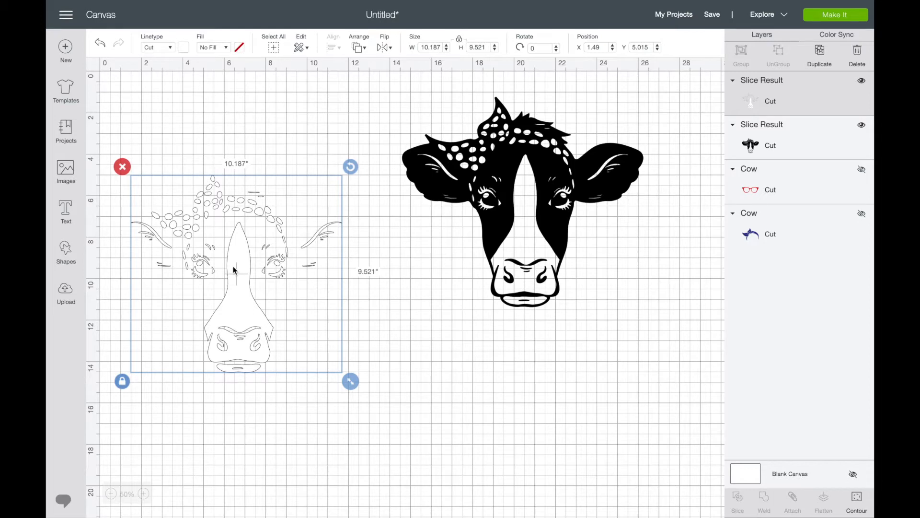
left_click(423, 306)
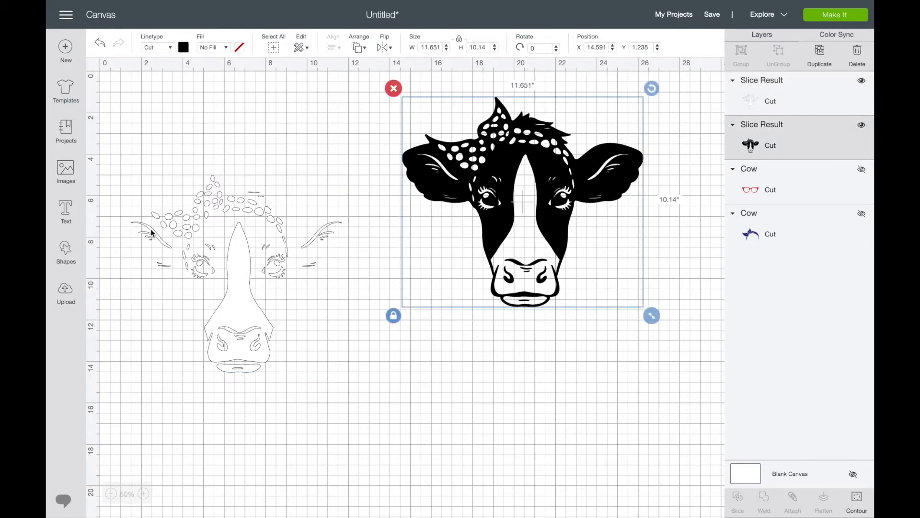
left_click(257, 321)
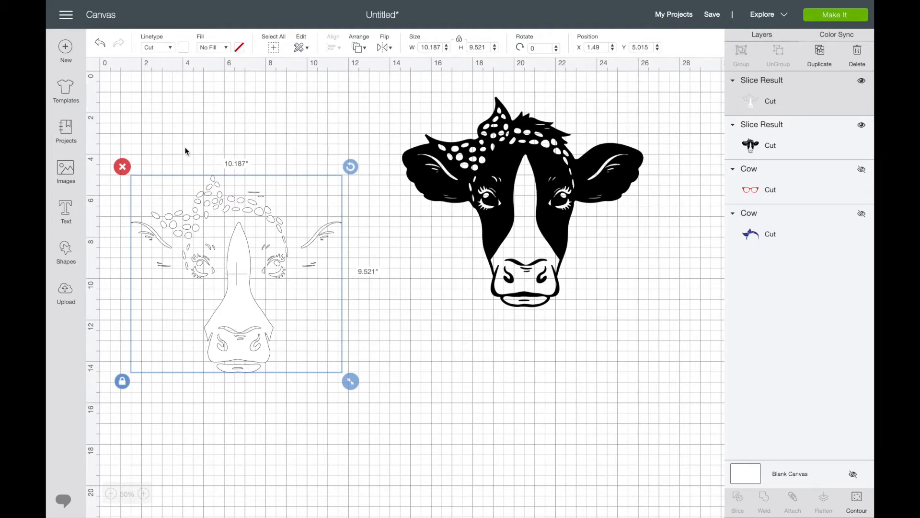
Step: Insert a square, rotate it to about 36.8°, and place it over the left ear details of the white piece
left_click(58, 253)
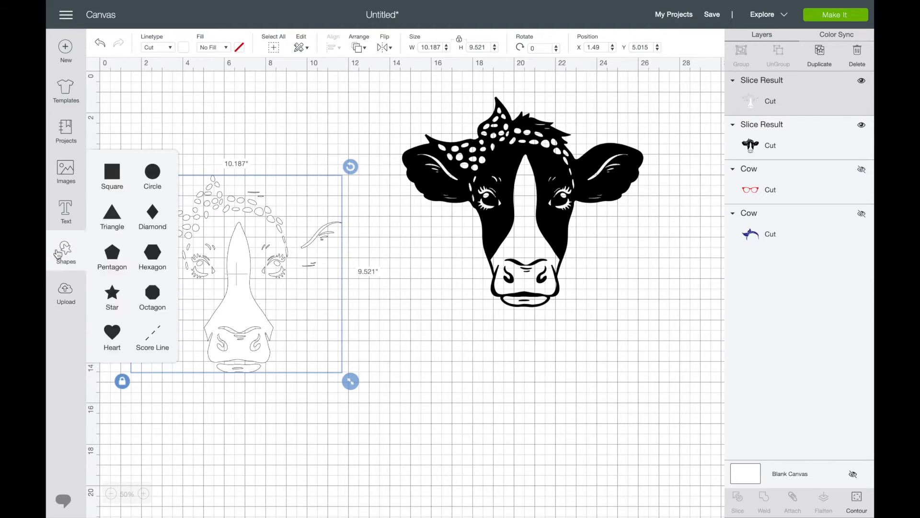
left_click(120, 173)
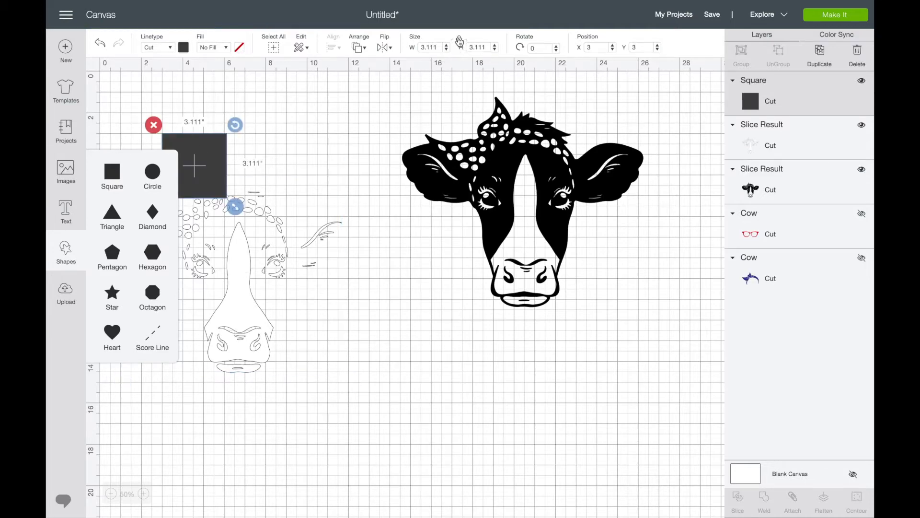
left_click(230, 162)
left_click_drag(195, 164, 152, 273)
left_click_drag(198, 237, 148, 249)
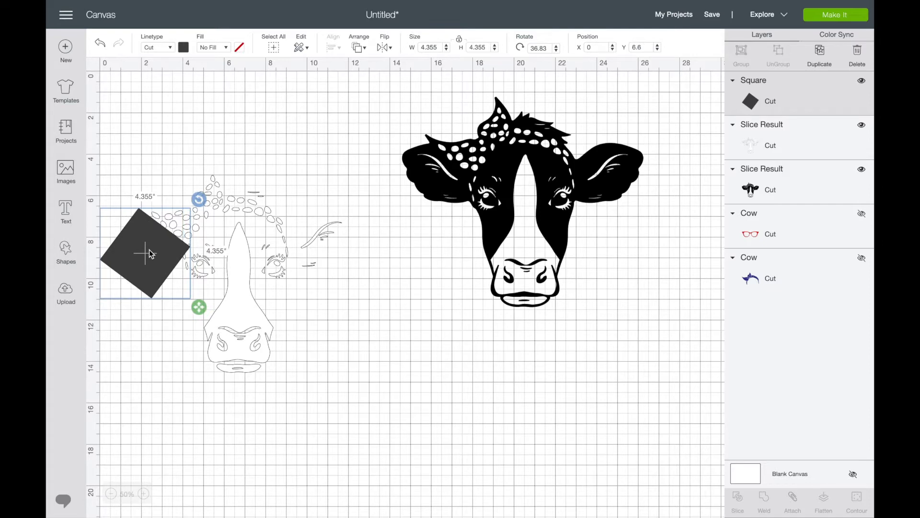
Step: Duplicate the square, rotate and place the copy over the white piece's left eye, and nudge the ear square to about Y 6.7
key("ctrl+d")
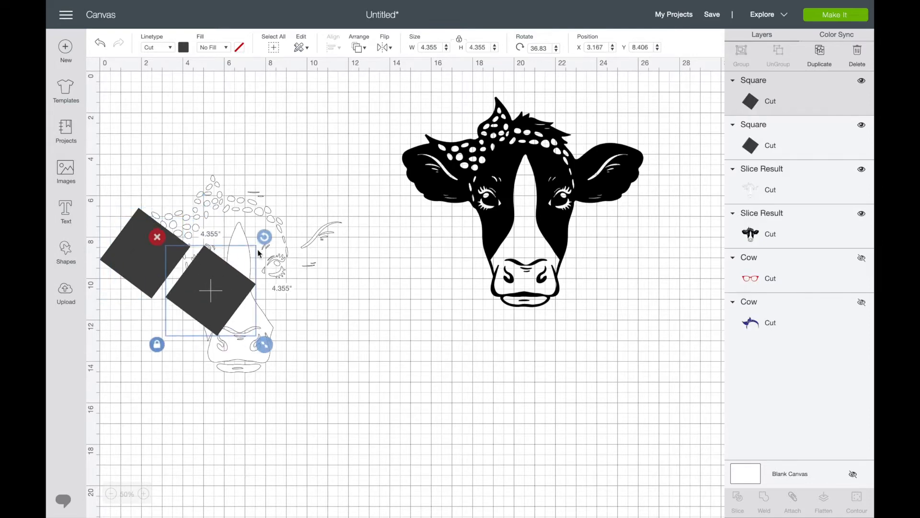
left_click_drag(262, 238, 200, 221)
left_click_drag(216, 282, 210, 259)
left_click_drag(139, 250, 139, 256)
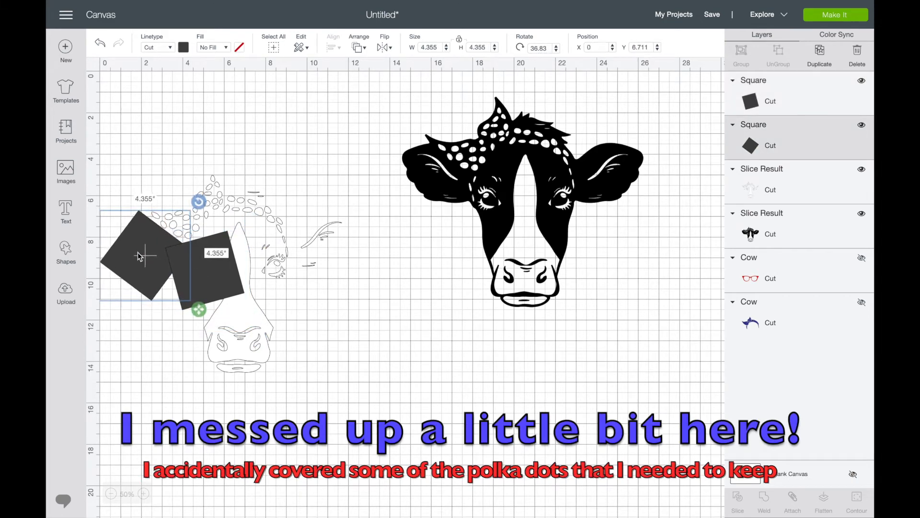
Step: Duplicate squares over the stray marks above the bandana, rotated to about 22.7°, and over the white piece's right ear details
key("ctrl+d")
left_click_drag(196, 228, 331, 110)
left_click_drag(304, 182, 293, 182)
key("ctrl+d")
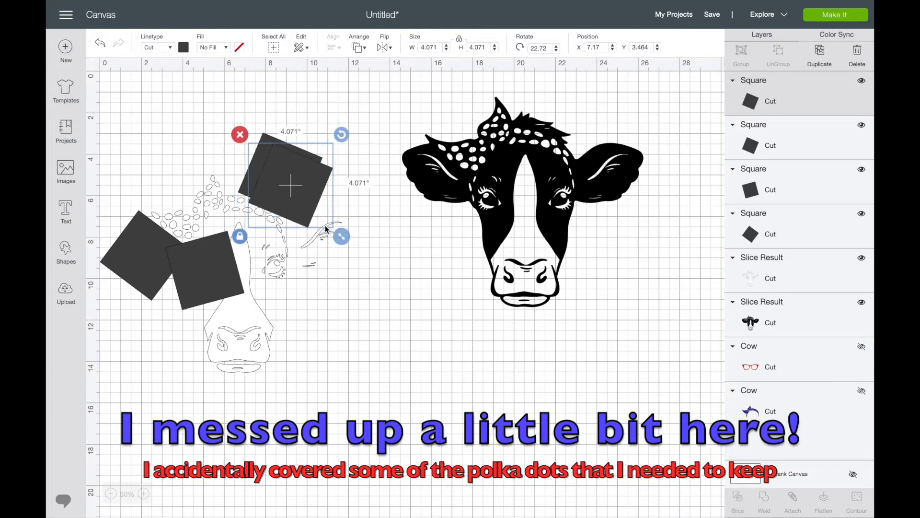
left_click_drag(307, 206, 349, 262)
left_click_drag(384, 192, 352, 184)
Step: Place another square copy over the top of the white blaze, rotate it to about 7°, unlock its proportions and make it narrower and taller
left_click_drag(331, 230, 226, 259)
key("ctrl+d")
left_click_drag(278, 216, 290, 235)
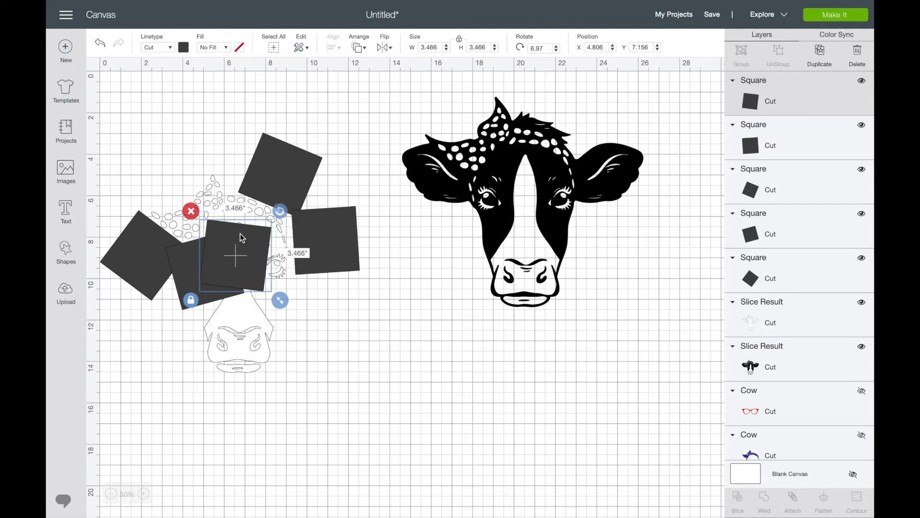
left_click(460, 41)
left_click_drag(285, 297, 268, 312)
Step: Place another copy of the square over the white piece's right eye and rotate it to about 43.8°
left_click_drag(243, 278, 287, 304)
left_click_drag(309, 246, 264, 277)
left_click(390, 301)
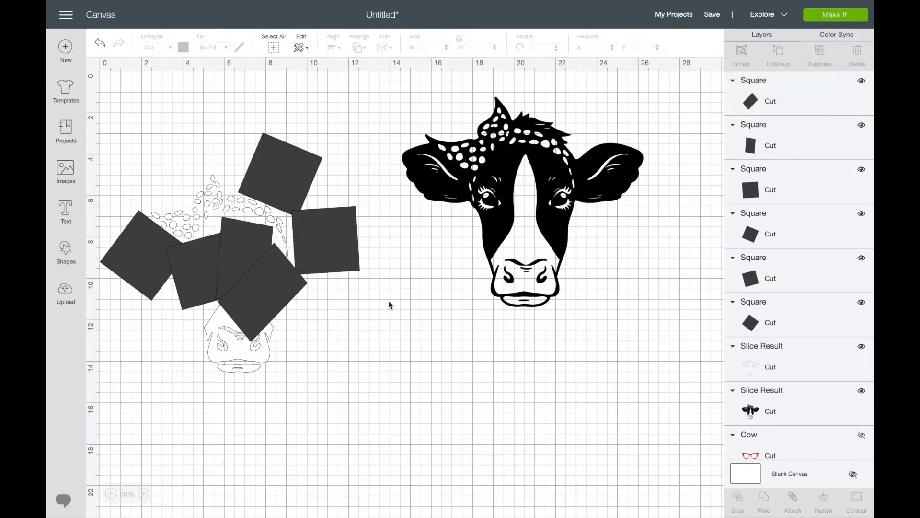
Step: Paste another square copy, stretch it to about 6.7 by 4.1 inches, rotate it to about 93°, and place it over the muzzle
left_click(265, 285)
key("super+v")
left_click_drag(271, 311, 242, 323)
left_click(460, 40)
left_click_drag(299, 373, 367, 402)
left_click_drag(266, 348, 221, 356)
left_click_drag(320, 271, 327, 339)
Step: Paste a copy of the wide shape and place it lower over the mouth at about X 3.05, Y 11.48
key("super+v")
left_click_drag(257, 351, 246, 357)
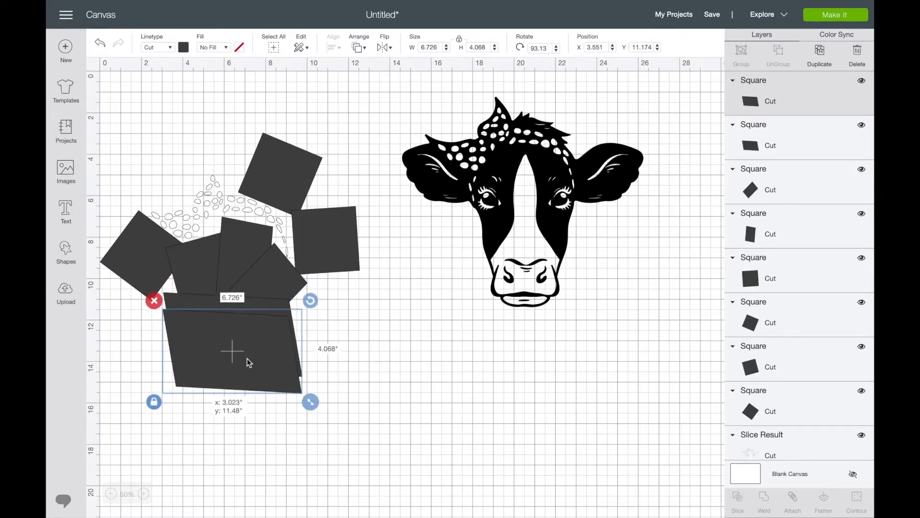
left_click(388, 322)
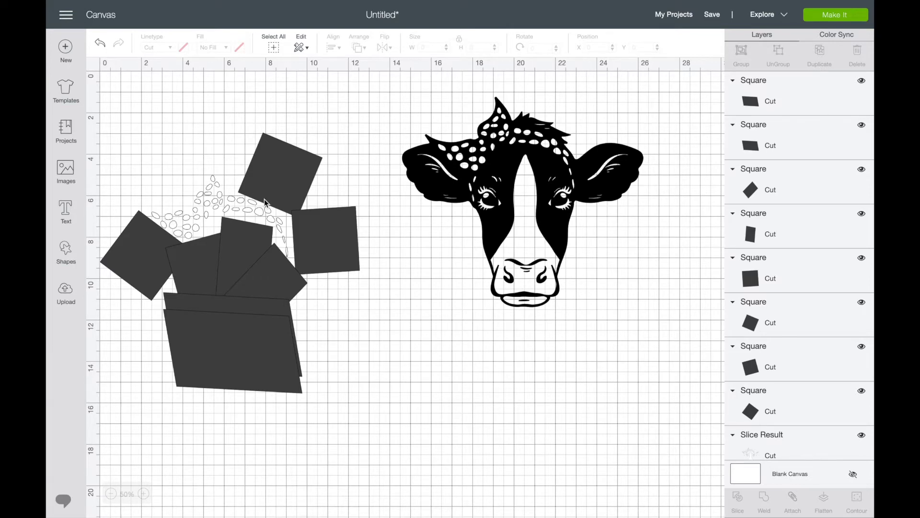
Step: Select all eight square layers and weld them into one shape
left_click(766, 101)
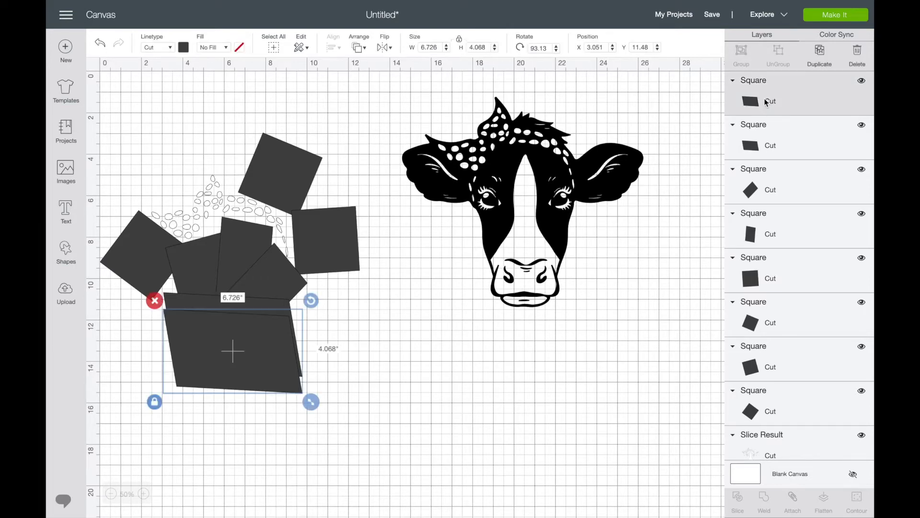
left_click(763, 126, "shift")
left_click(756, 197, "shift")
left_click(754, 227, "shift")
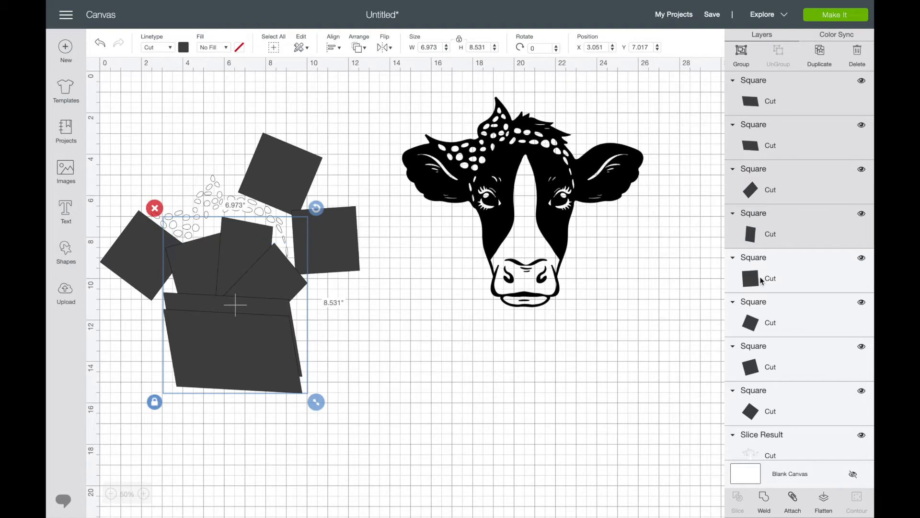
left_click(762, 280, "shift")
left_click(761, 323, "shift")
left_click(758, 363, "shift")
left_click(756, 406, "shift")
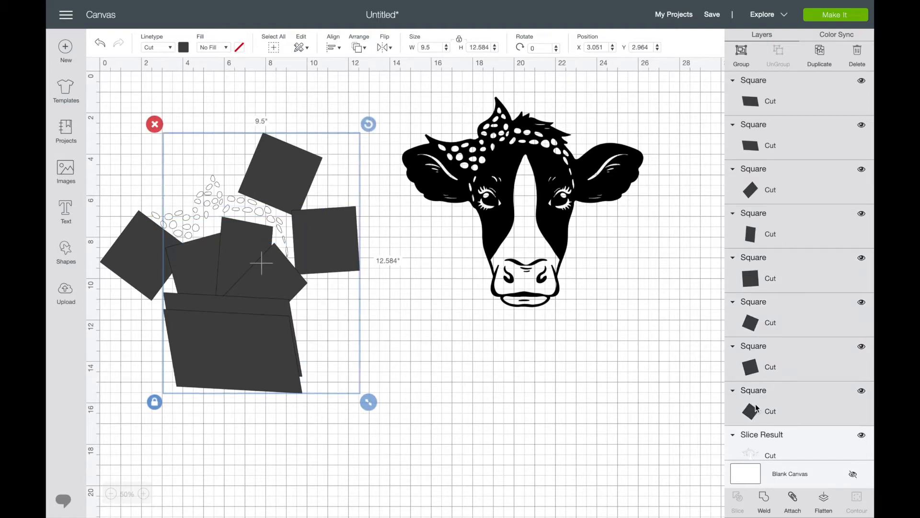
scroll(789, 335, "down", 2)
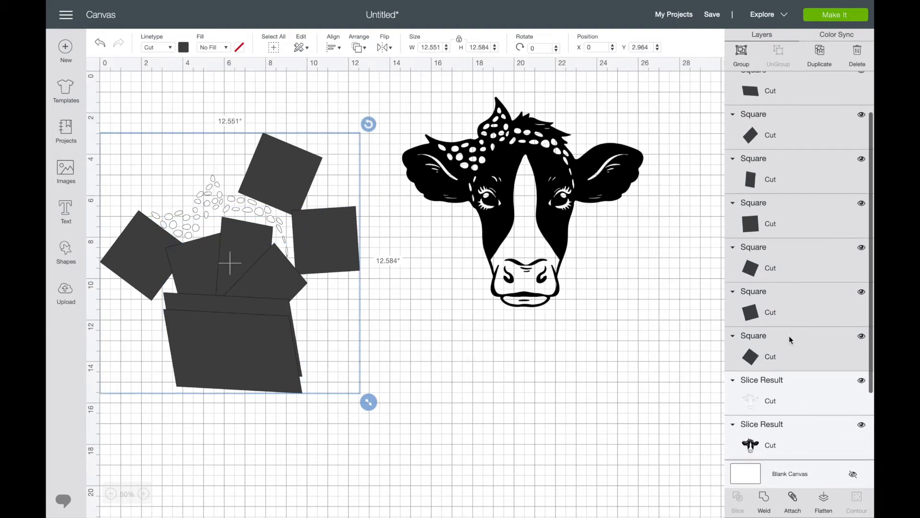
scroll(788, 336, "up", 2)
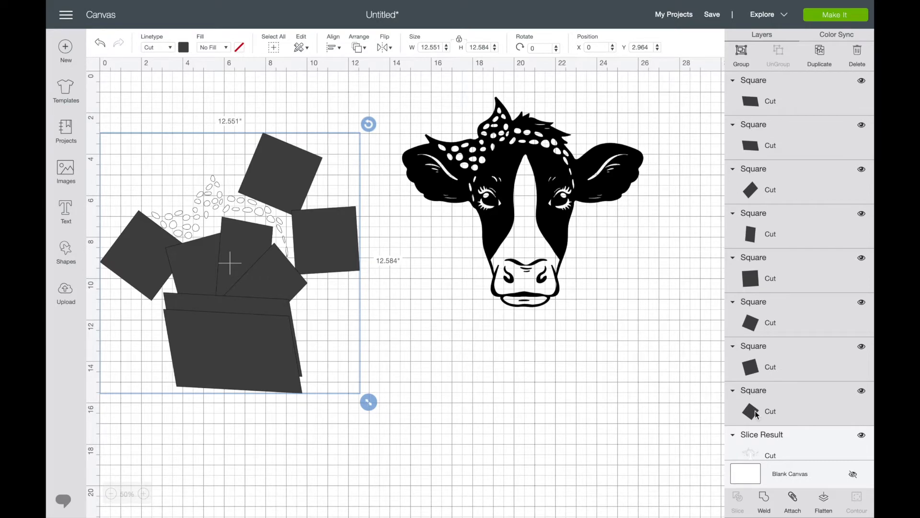
left_click(763, 509)
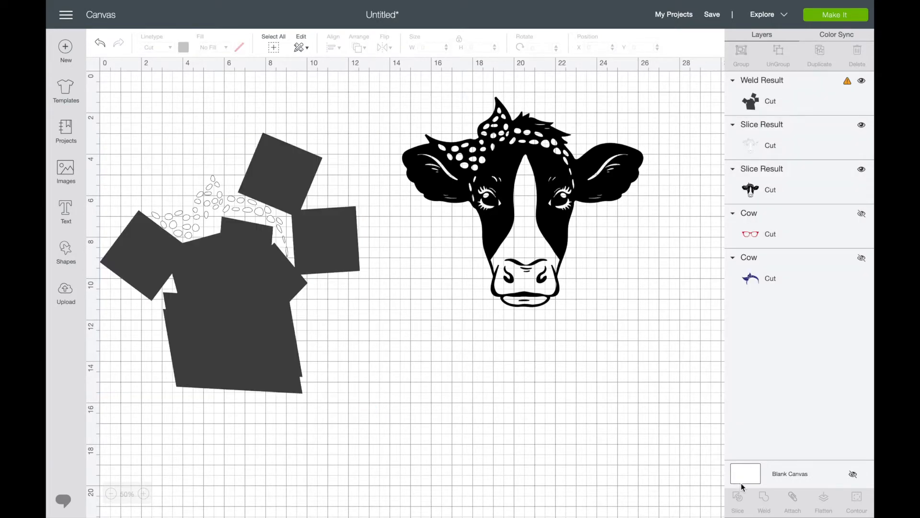
Step: Check the size warning on the welded shape and slice the shape with the white detail piece
left_click(759, 102)
mouse_move(849, 84)
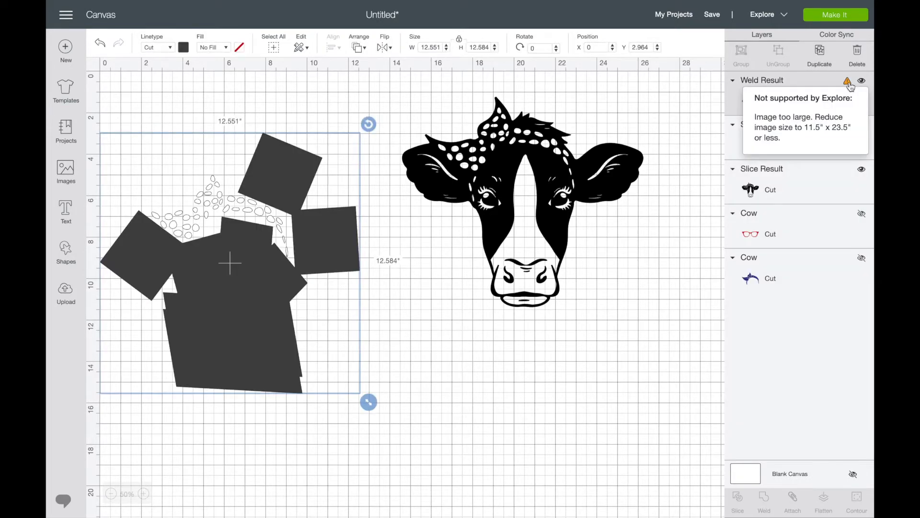
left_click(618, 395)
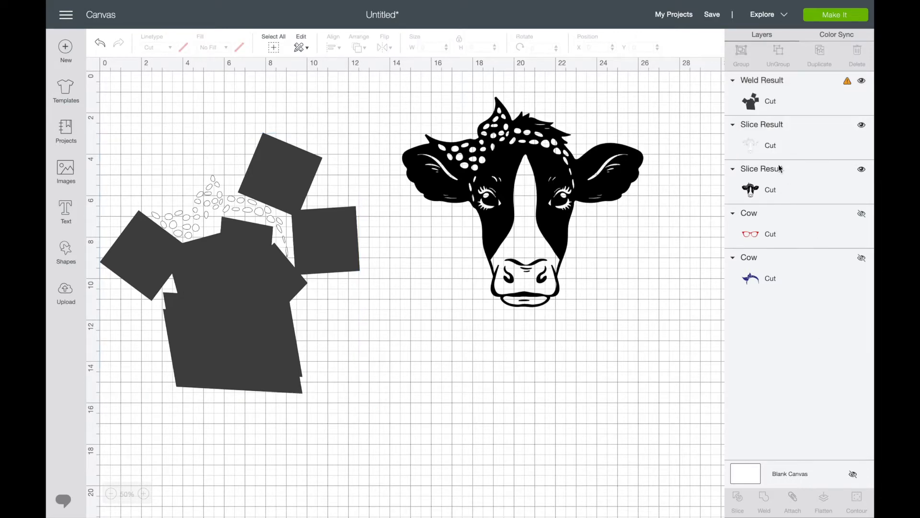
left_click(258, 303)
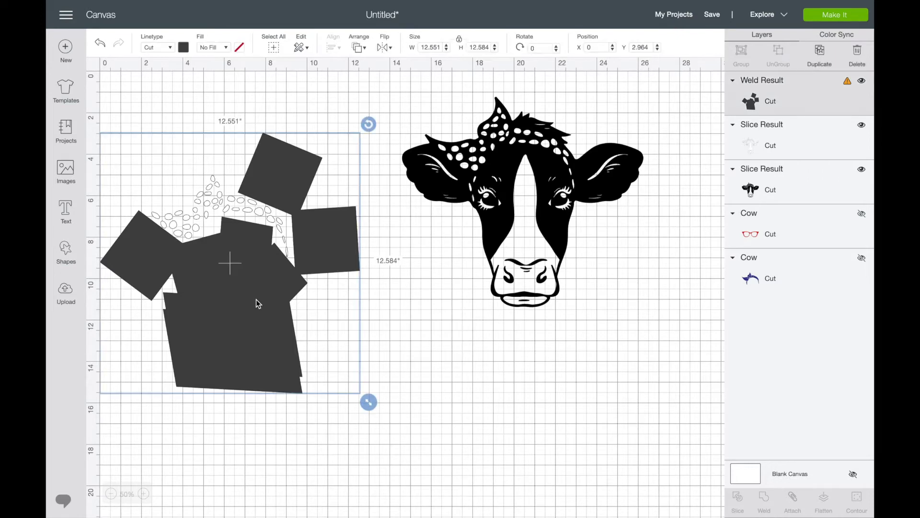
left_click(751, 144, "shift")
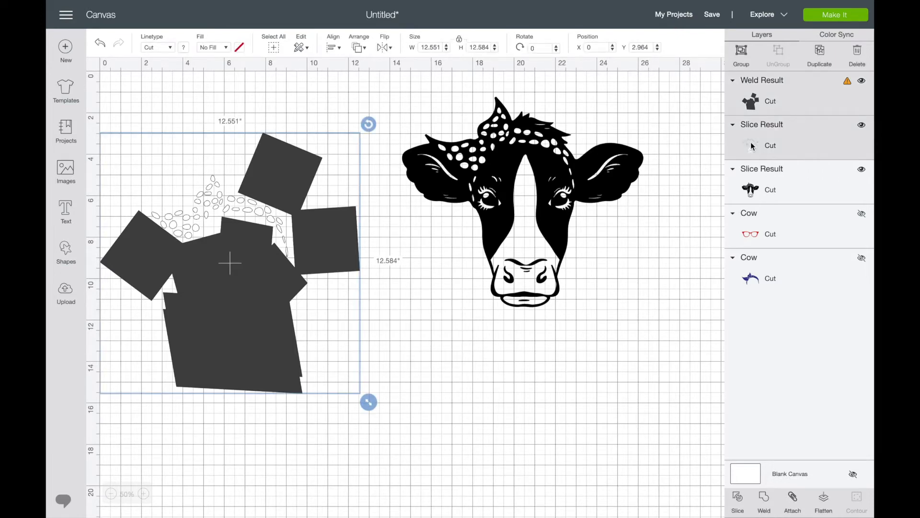
left_click(738, 505)
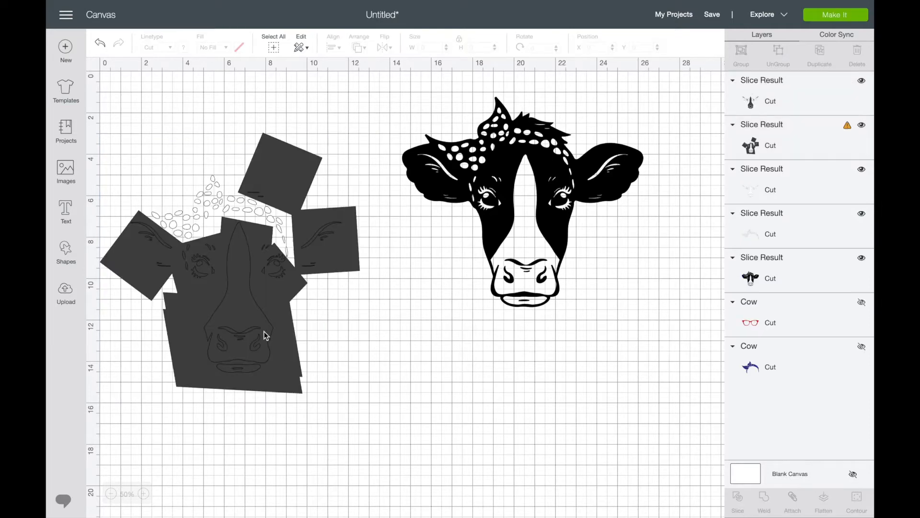
Step: Move the dark face-detail piece and the dark welded leftover off the design and delete both
left_click(287, 338)
left_click_drag(342, 348, 462, 439)
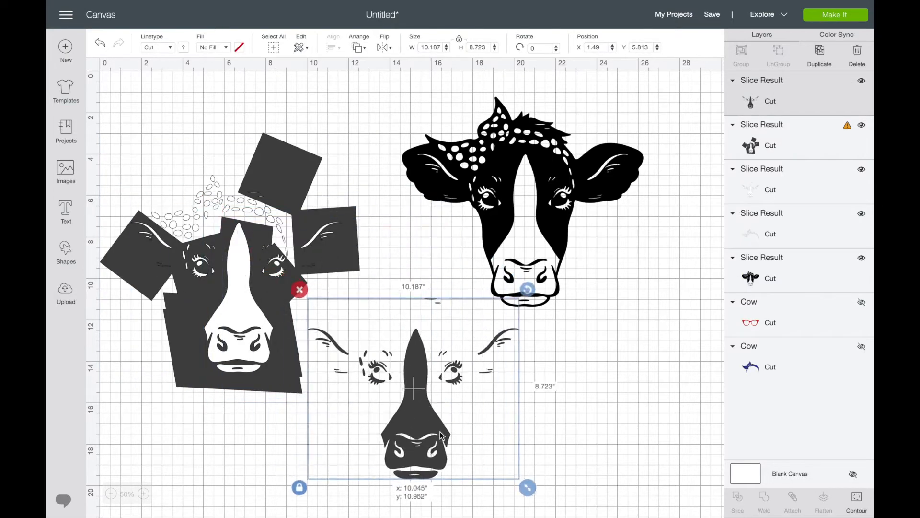
left_click(302, 287)
left_click_drag(303, 290, 347, 333)
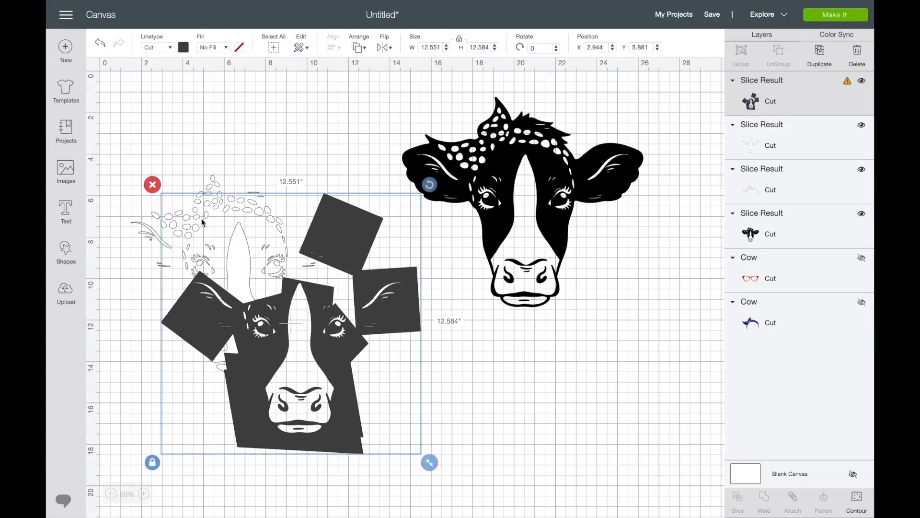
left_click(154, 186)
Step: Delete the white face-detail slice result and move the remaining bandana dots to about X 5.9, Y 9.4
left_click_drag(234, 292, 305, 380)
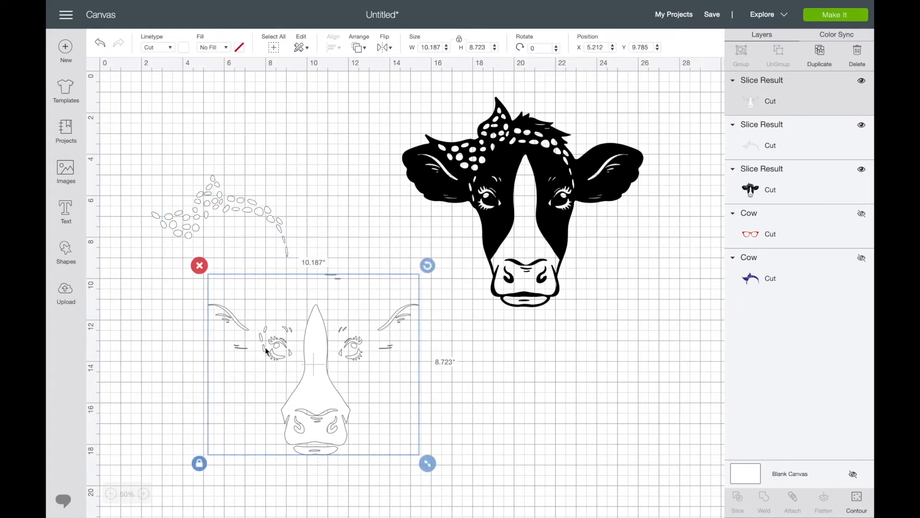
left_click(203, 267)
left_click_drag(214, 195, 286, 283)
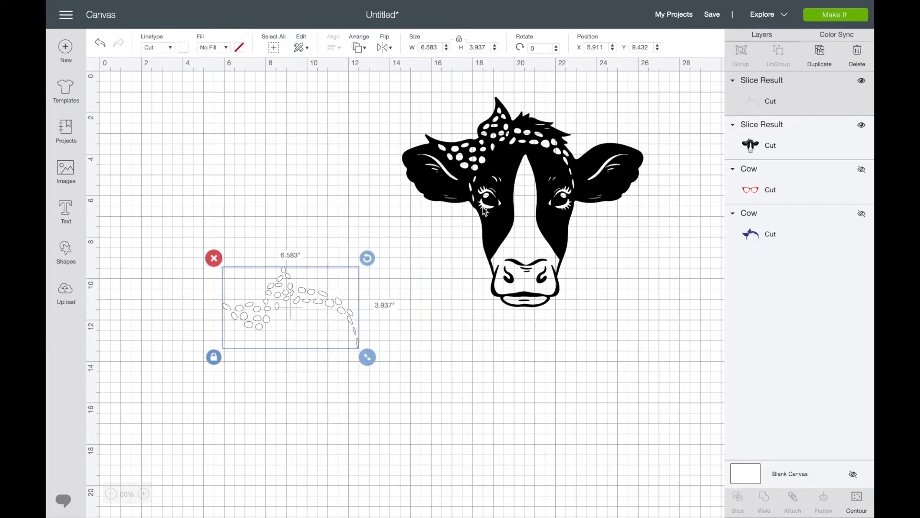
Step: Unhide the red glasses and blue bandana, and set them apart from the cow head placed at about X 12.8, Y 3.5
left_click_drag(501, 168, 435, 200)
left_click(247, 278)
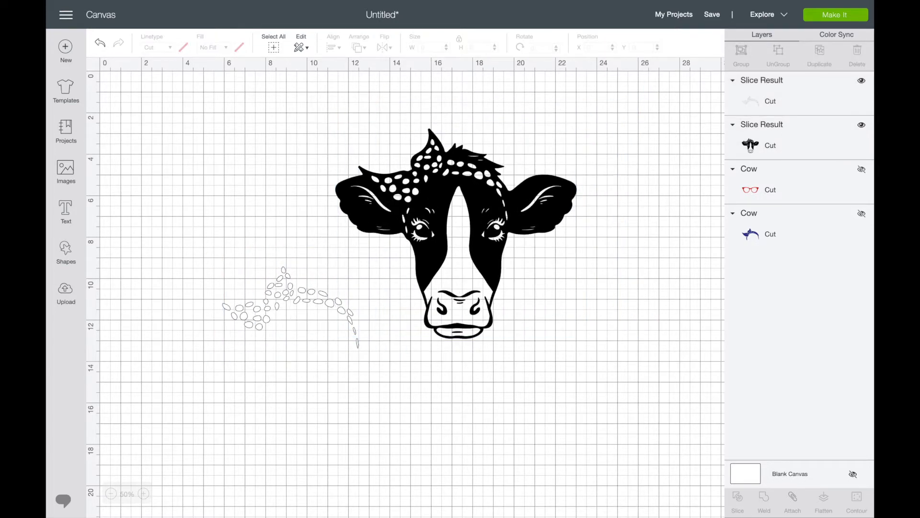
left_click(861, 169)
left_click(861, 213)
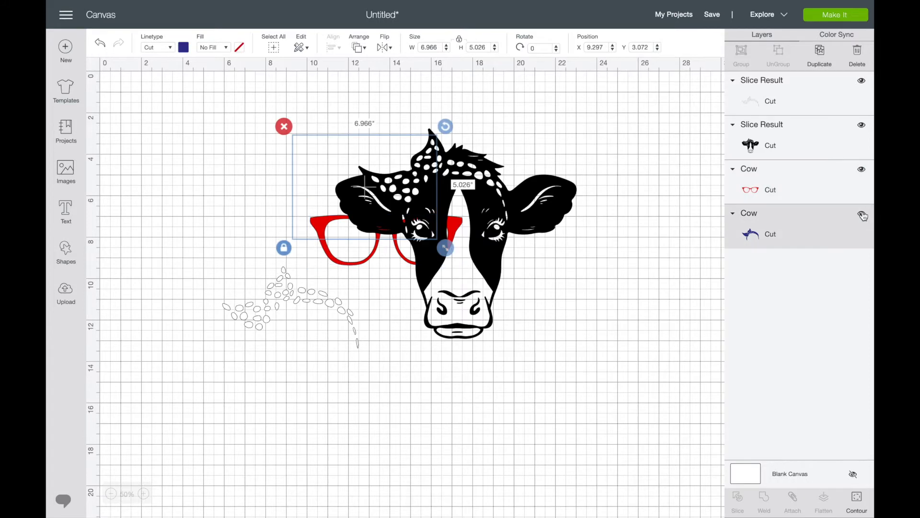
left_click_drag(446, 275, 494, 289)
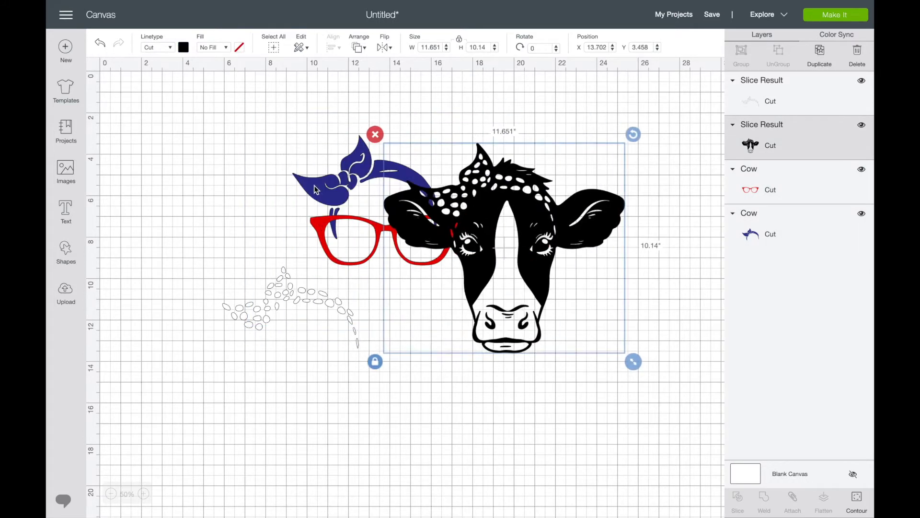
left_click_drag(315, 189, 200, 178)
left_click_drag(354, 254, 204, 253)
left_click_drag(554, 268, 535, 267)
Step: Send the blue bandana to the front and align it on the cow head at about X 14.24, Y 3.74
right_click(283, 164)
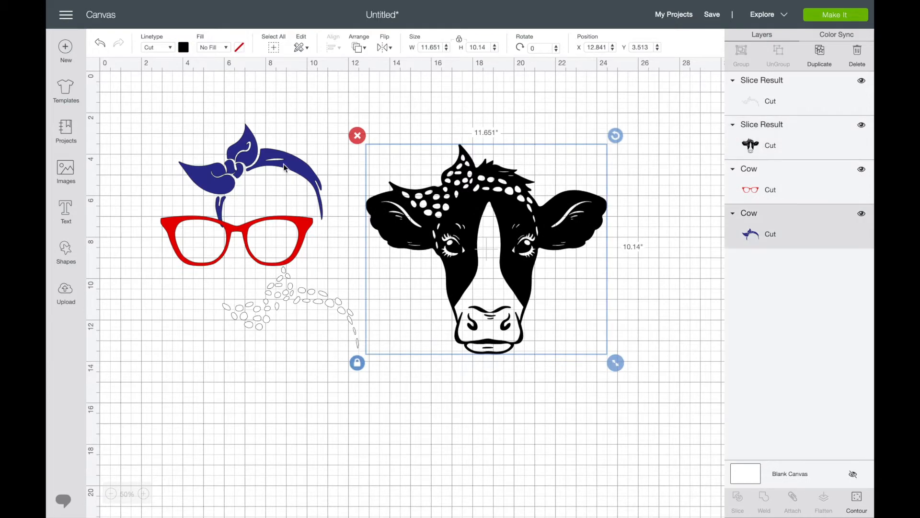
left_click(337, 355)
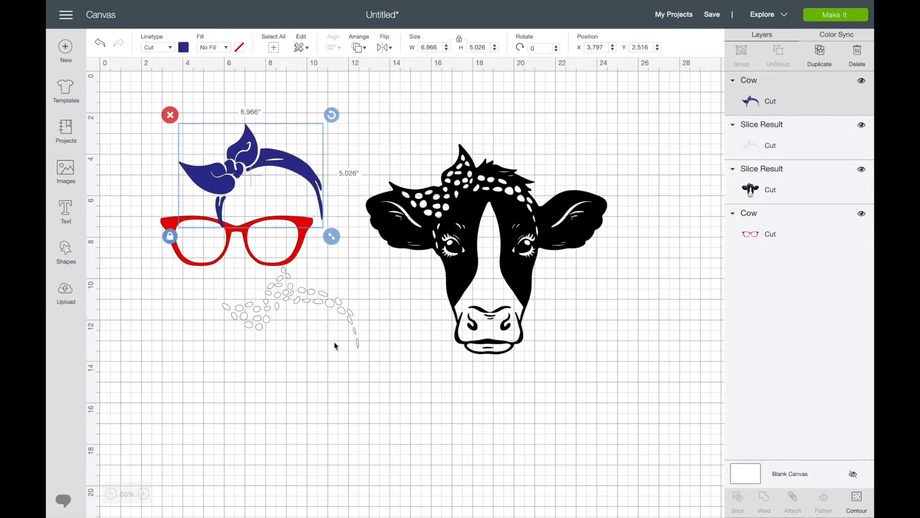
right_click(270, 165)
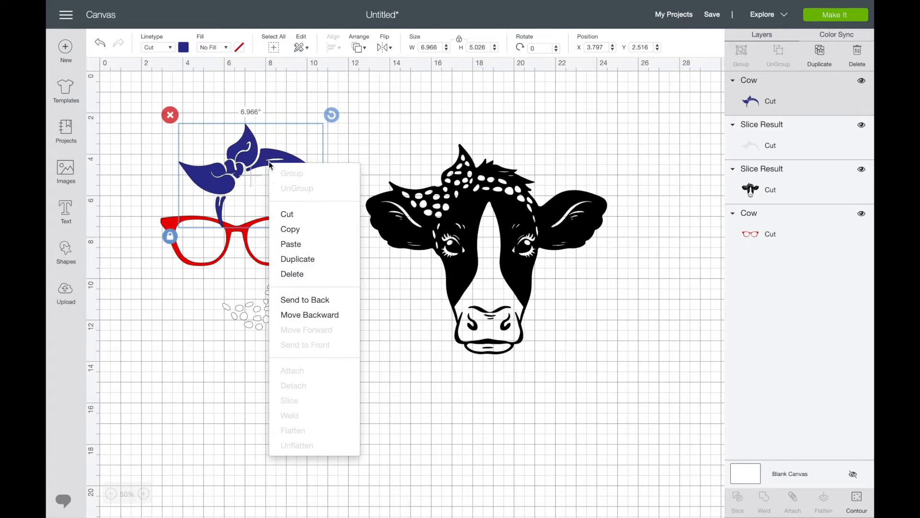
left_click_drag(235, 151, 454, 175)
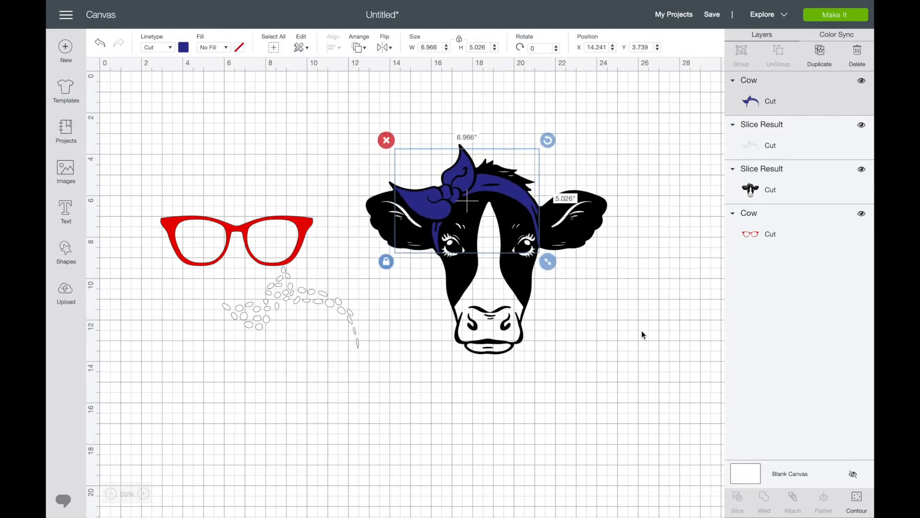
Step: Send the white dots to the front and align them on the blue bandana at about X 14.55, Y 4.02
left_click(565, 322)
left_click(301, 324)
right_click(301, 302)
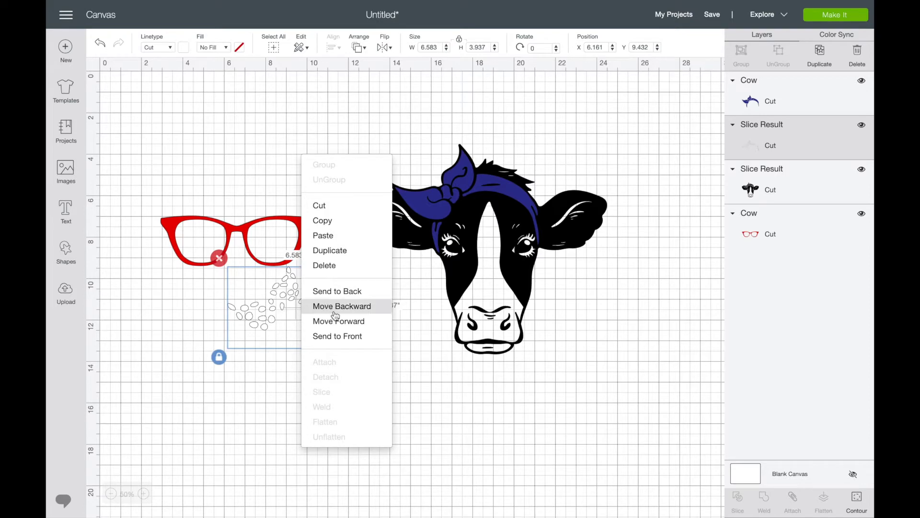
left_click(345, 335)
left_click_drag(296, 311, 469, 195)
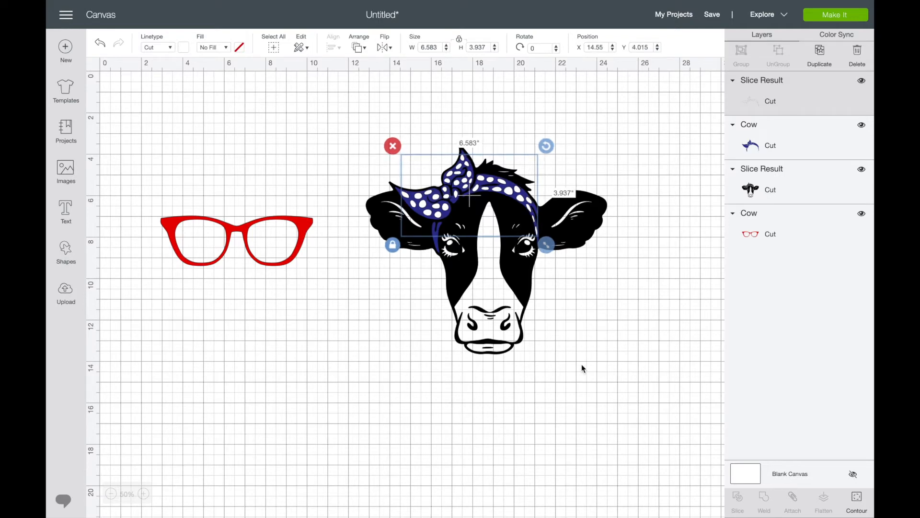
Step: Send the red glasses to the front and place them over the cow's eyes at about X 15.17, Y 7.39
left_click(582, 363)
left_click(301, 237)
right_click(302, 237)
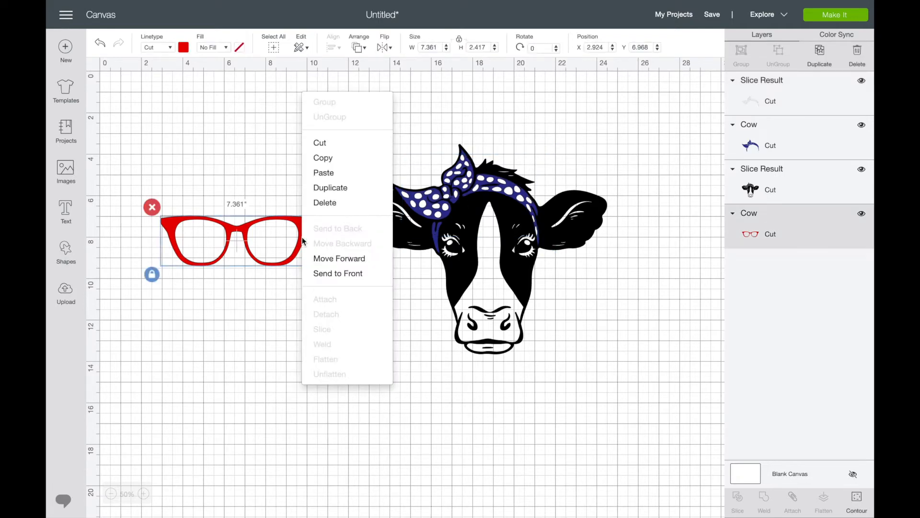
left_click(338, 273)
left_click_drag(258, 236, 512, 246)
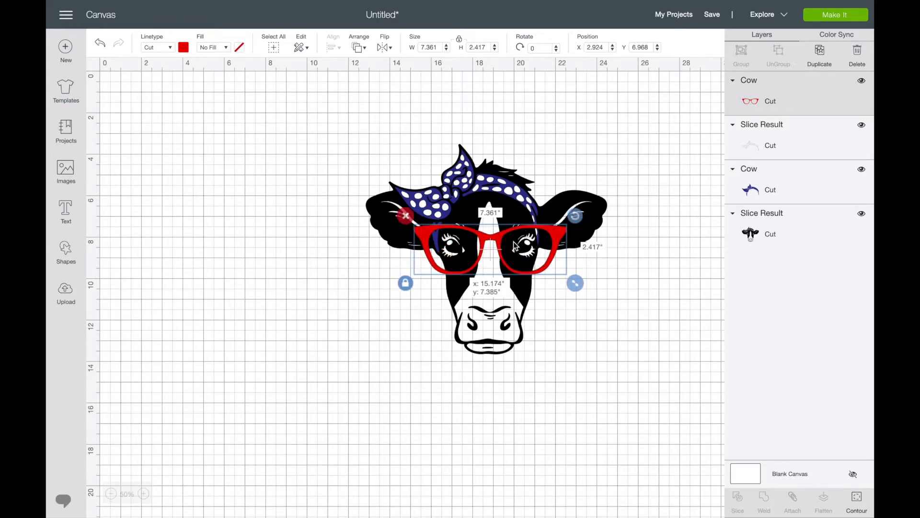
left_click(267, 291)
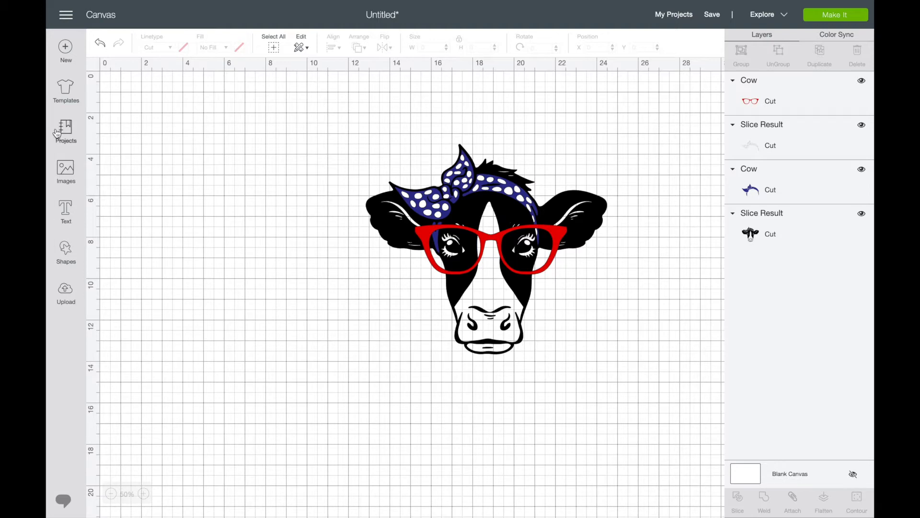
Step: Search the templates for "shirt" and apply the Classic t-shirts template to the canvas
left_click(66, 90)
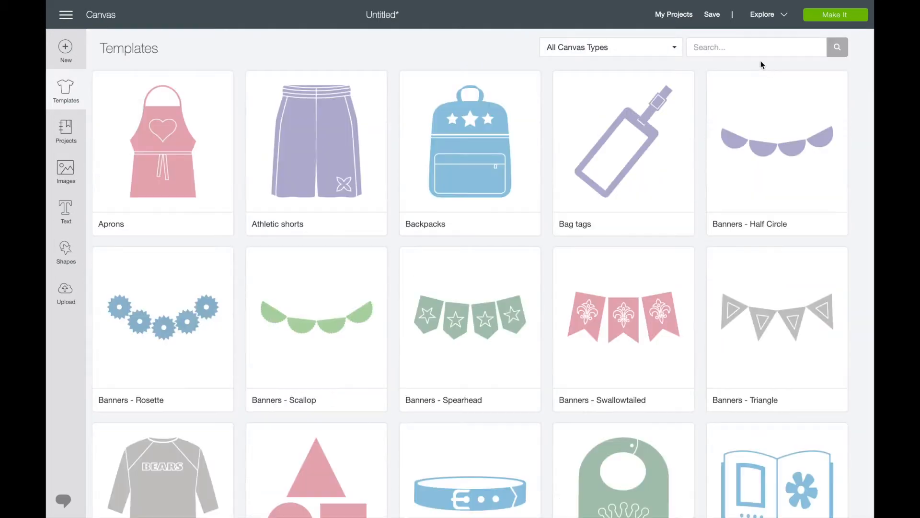
left_click(731, 47)
type("shirt")
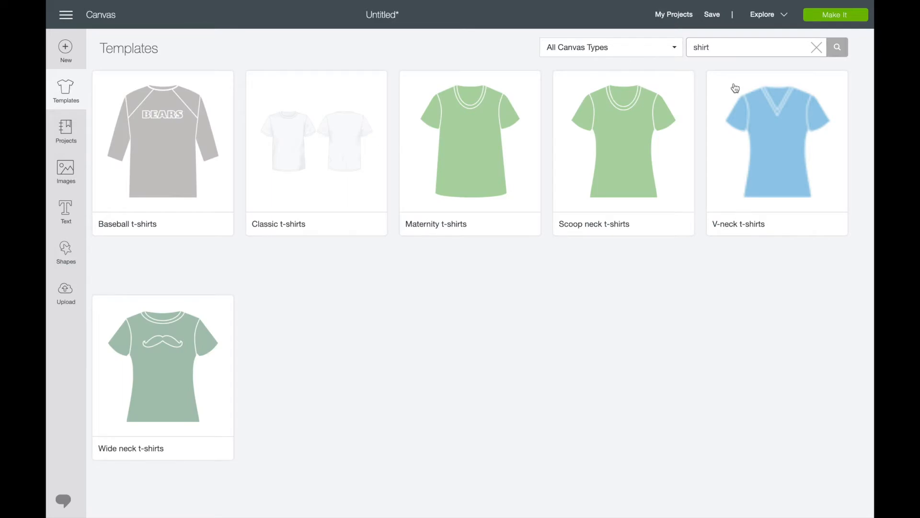
left_click(331, 160)
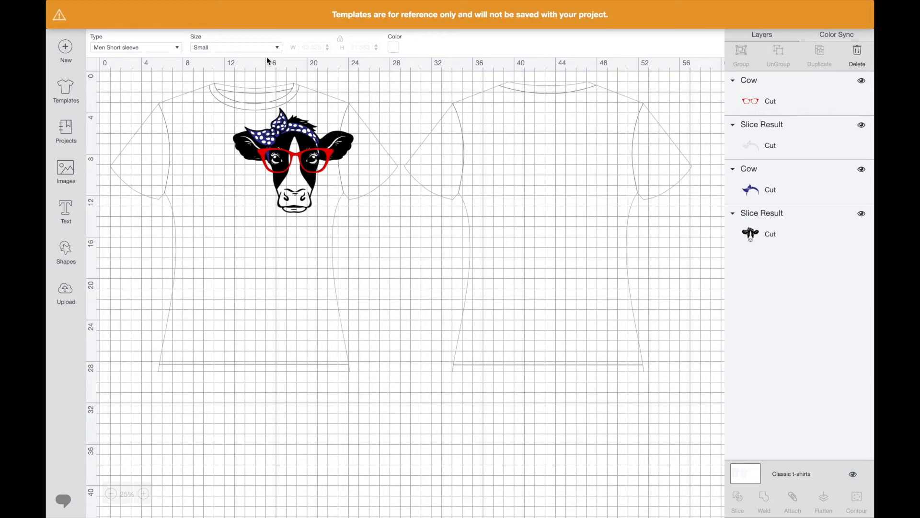
Step: Select all the cow layers and place the design on the front shirt's chest at about X 9.17, Y 7.62
left_click(177, 48)
left_click(241, 37)
left_click_drag(213, 100, 409, 260)
left_click_drag(296, 169, 258, 211)
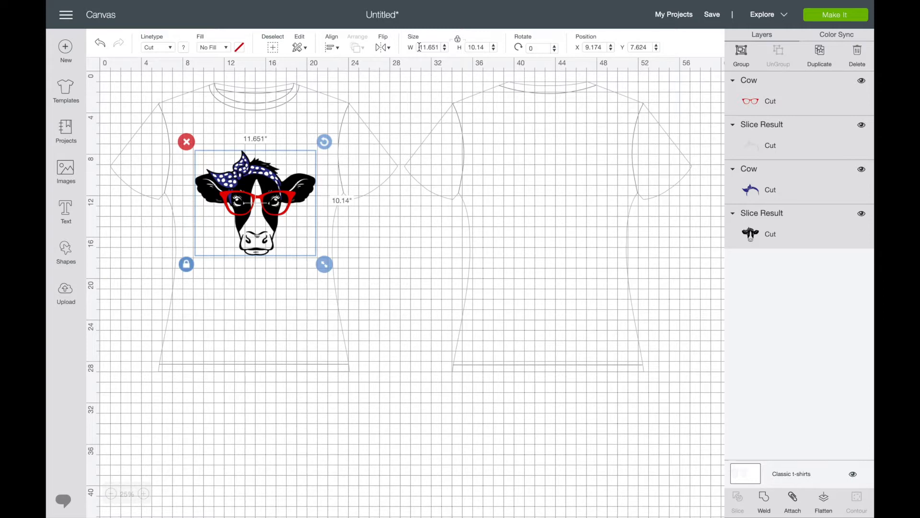
Step: Set the cow design's width to 10.5 inches and center it on the front shirt's chest
left_click_drag(418, 47, 439, 47)
type("10.5")
key("Return")
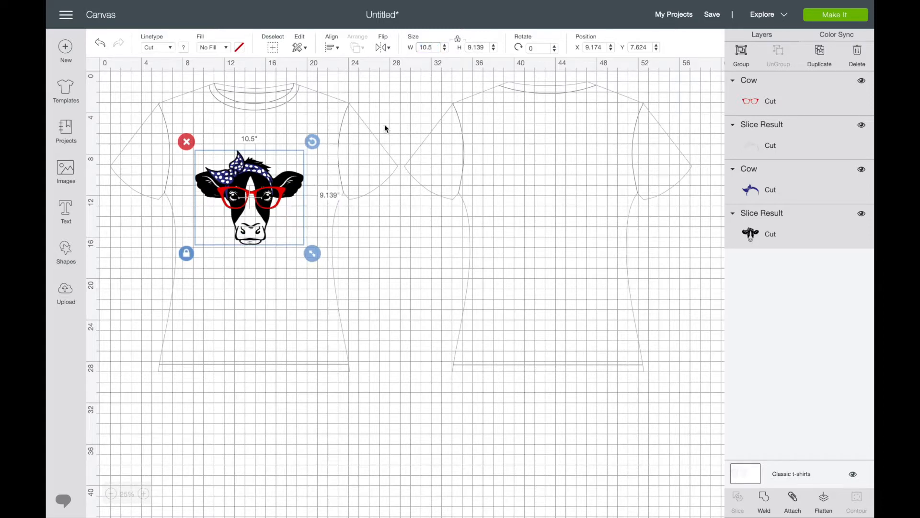
left_click_drag(260, 223, 262, 227)
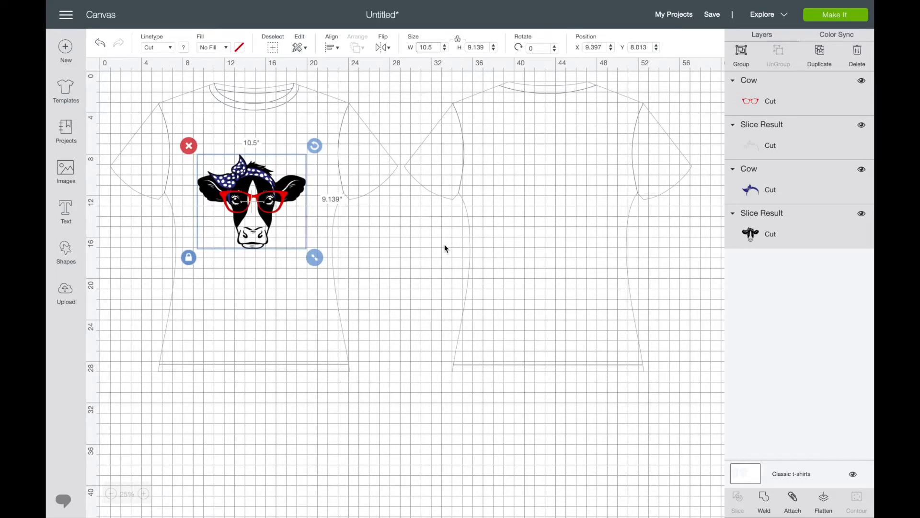
left_click_drag(266, 242, 273, 242)
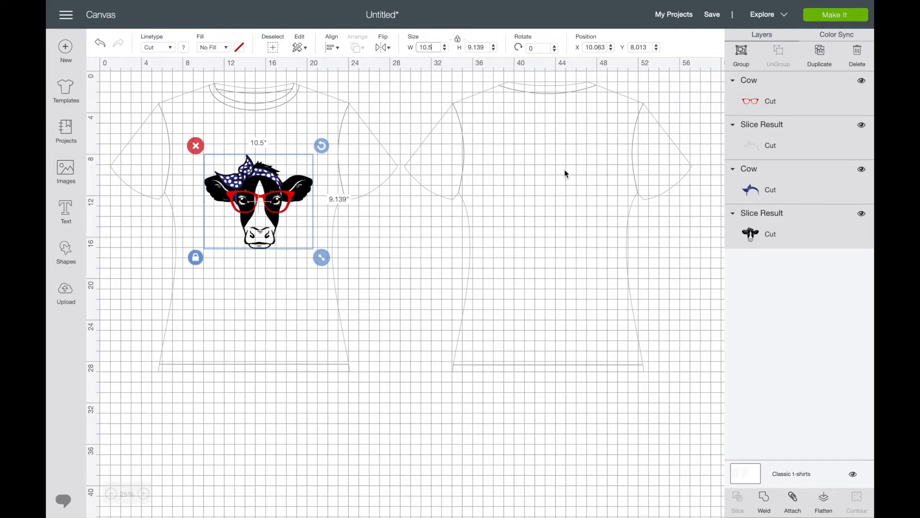
left_click_drag(288, 202, 283, 206)
left_click(381, 194)
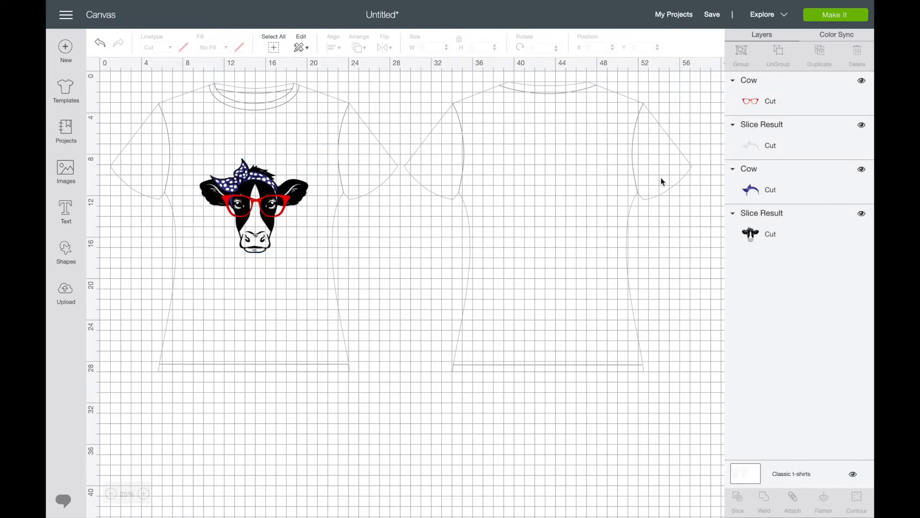
Step: Check the glasses, white dots and cow face layers individually, then clear the selection
left_click(766, 102)
left_click(755, 152)
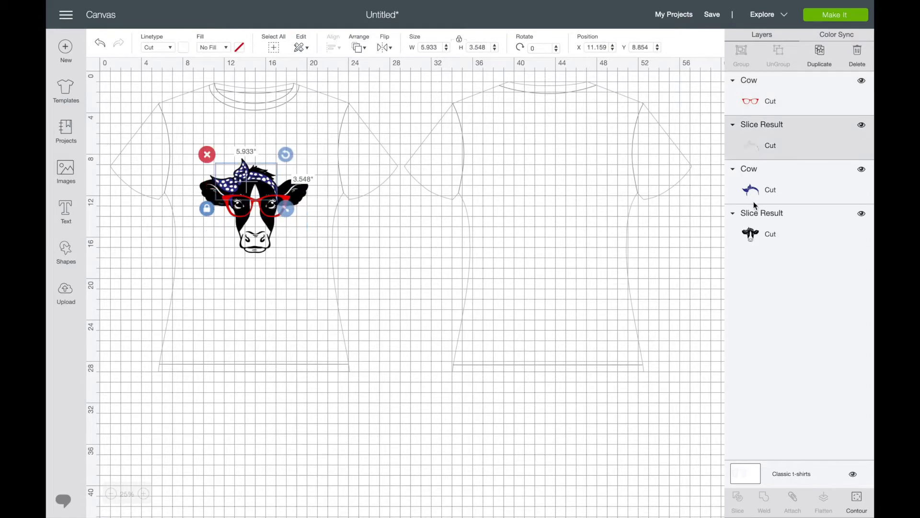
left_click(757, 234)
left_click(436, 202)
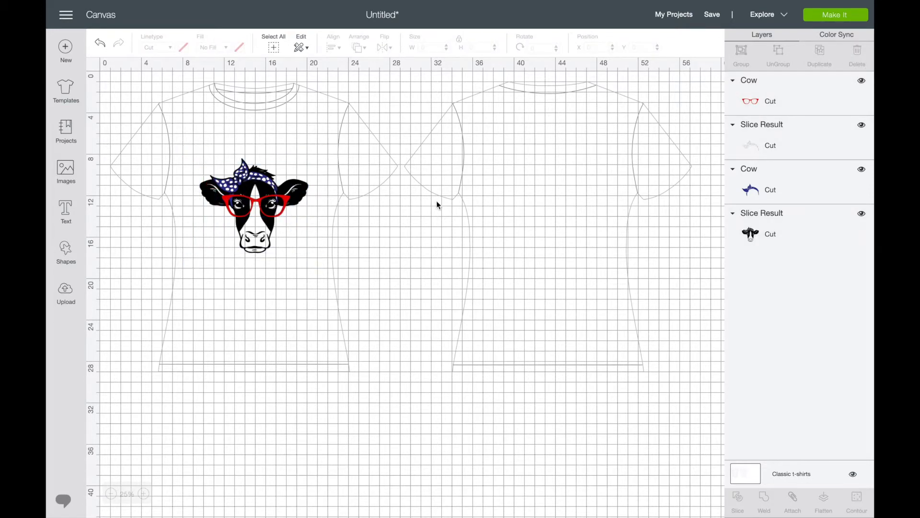
Step: Send the project to cutting preparation and preview the white, black, red and blue mats
left_click(824, 19)
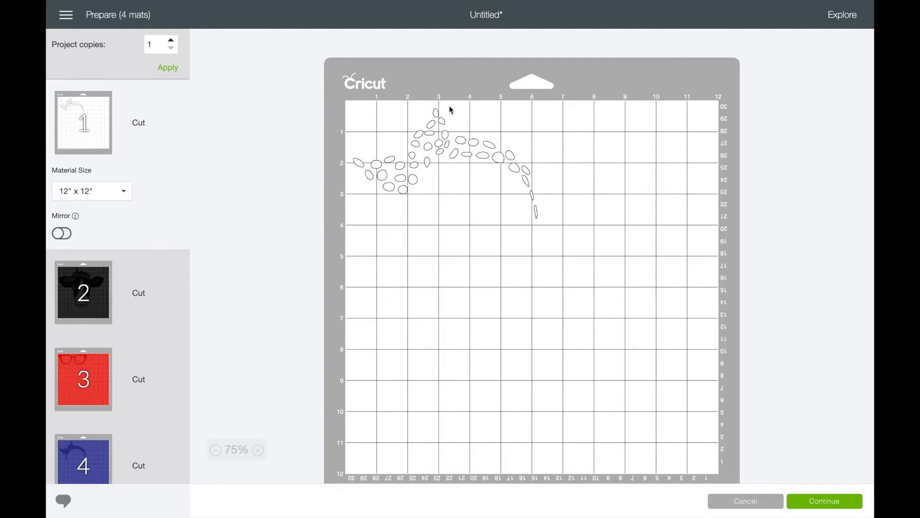
left_click(488, 157)
left_click(91, 295)
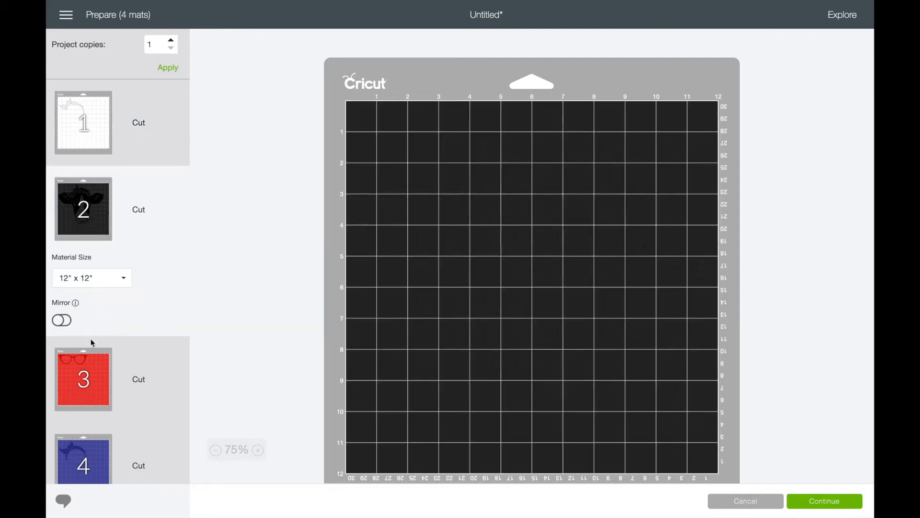
left_click(86, 374)
scroll(80, 403, "down", 1)
left_click(90, 448)
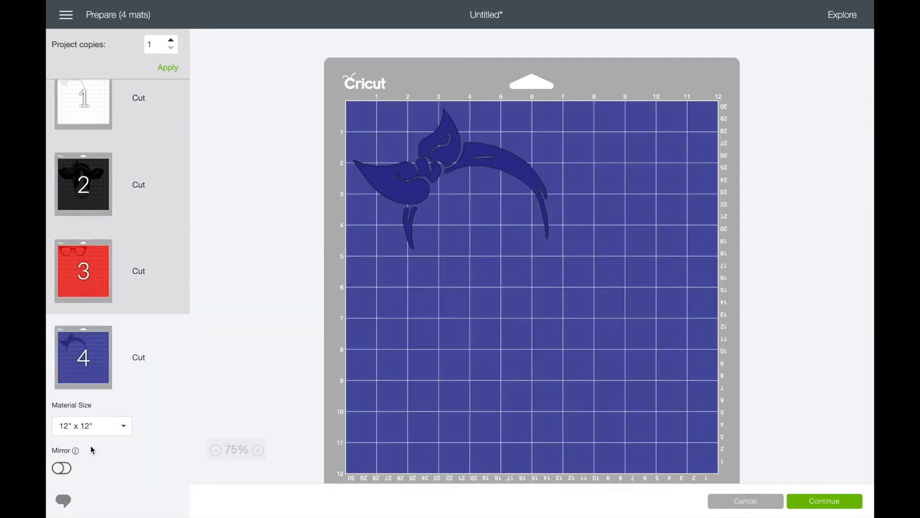
scroll(82, 93, "up", 1)
left_click(82, 93)
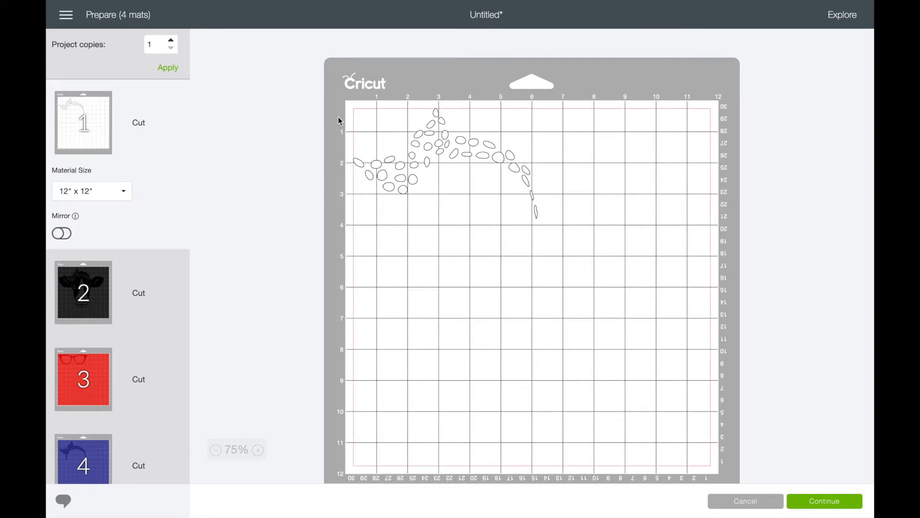
Step: Turn on mirroring for all four mats: white dots, black cow, red glasses and blue bandana
left_click(62, 233)
left_click(61, 234)
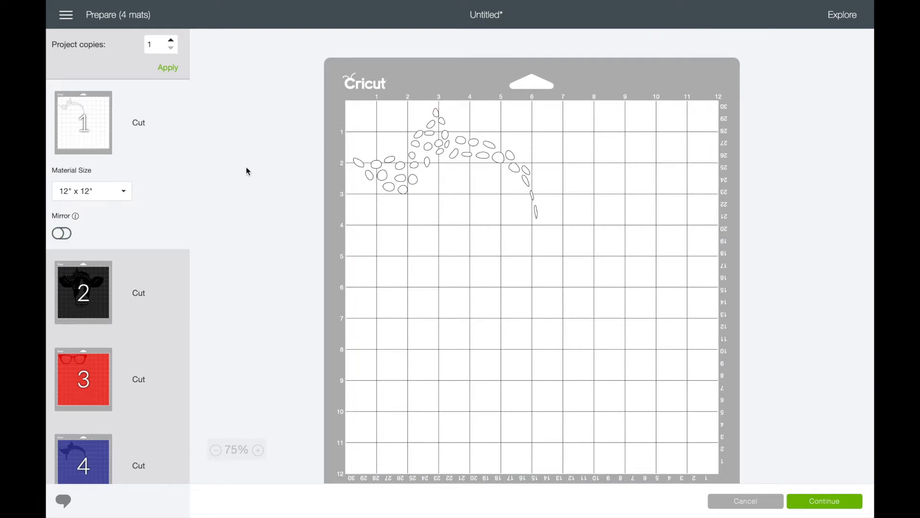
left_click(65, 232)
left_click(65, 234)
left_click(110, 284)
left_click(62, 321)
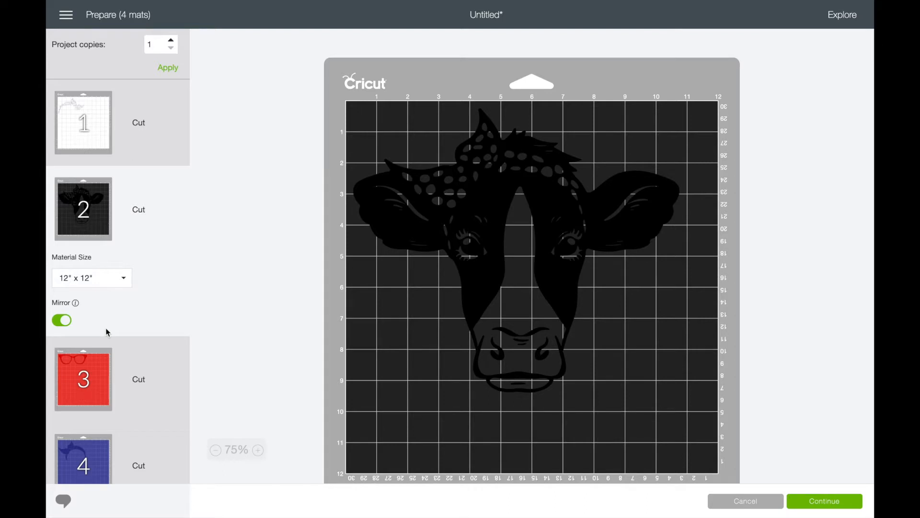
left_click(81, 392)
left_click(67, 405)
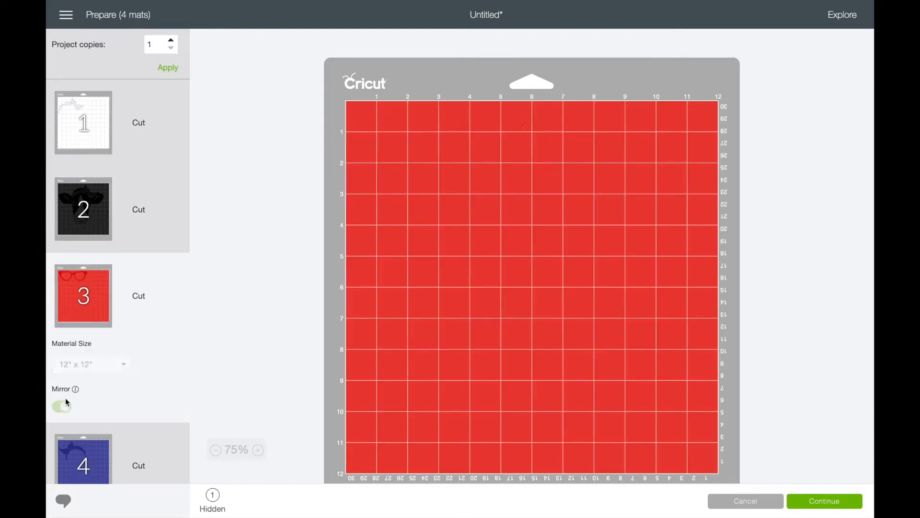
left_click(80, 431)
left_click(67, 468)
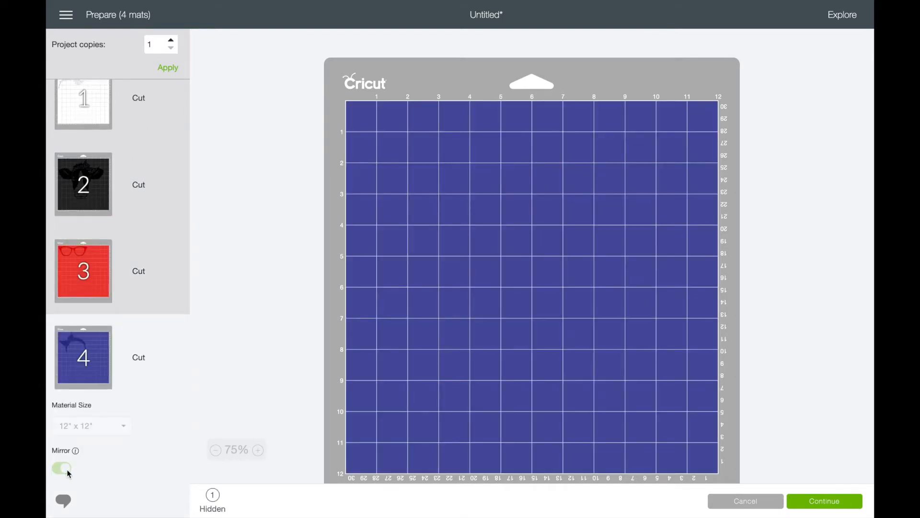
Step: Rotate the white dots on mat 1 to span about 6.2 by 3 inches and place them in the mat's upper-left corner
scroll(121, 353, "up", 1)
left_click(101, 124)
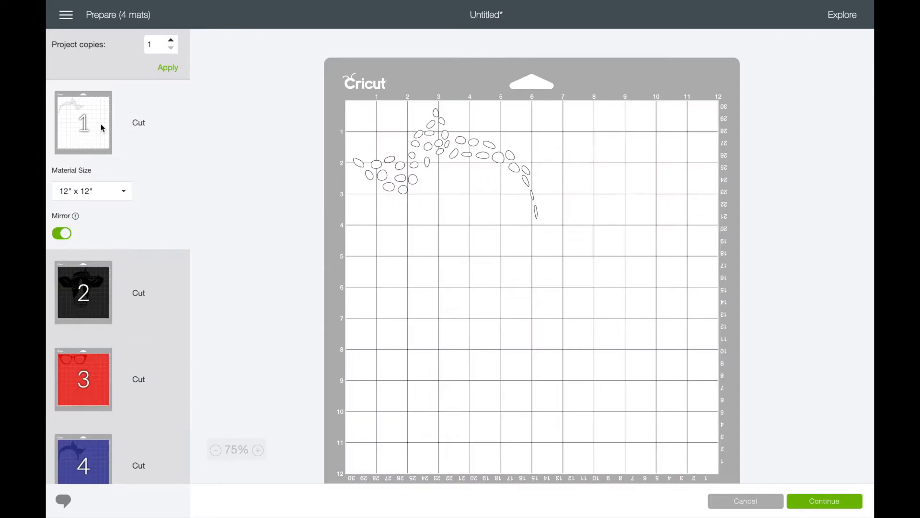
left_click(487, 156)
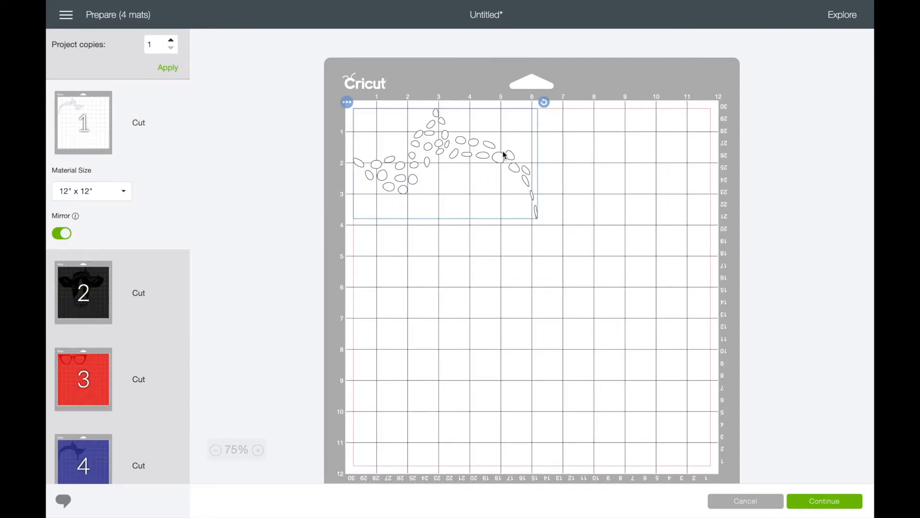
left_click_drag(544, 102, 503, 84)
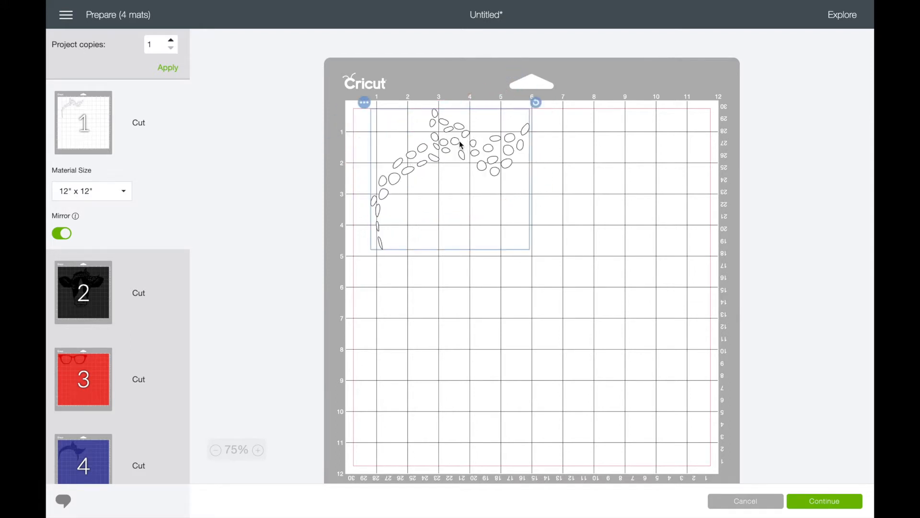
left_click_drag(466, 143, 495, 144)
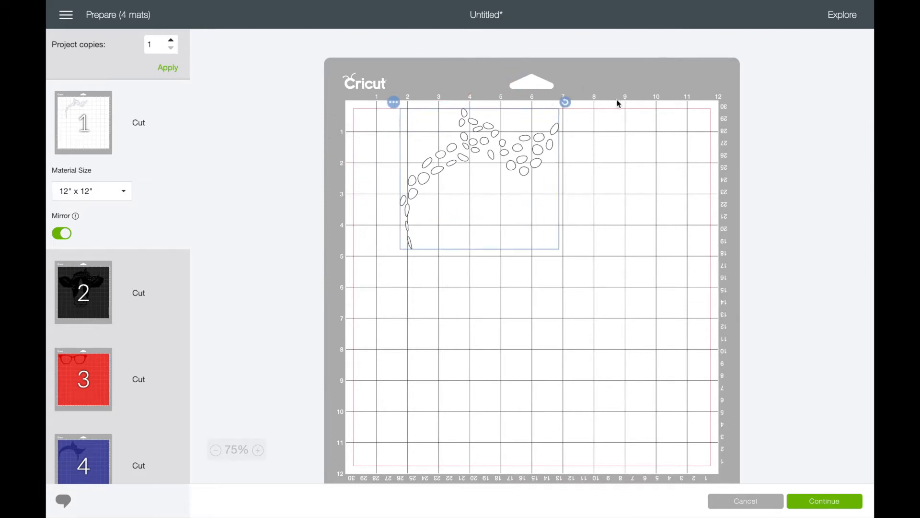
left_click_drag(566, 102, 594, 170)
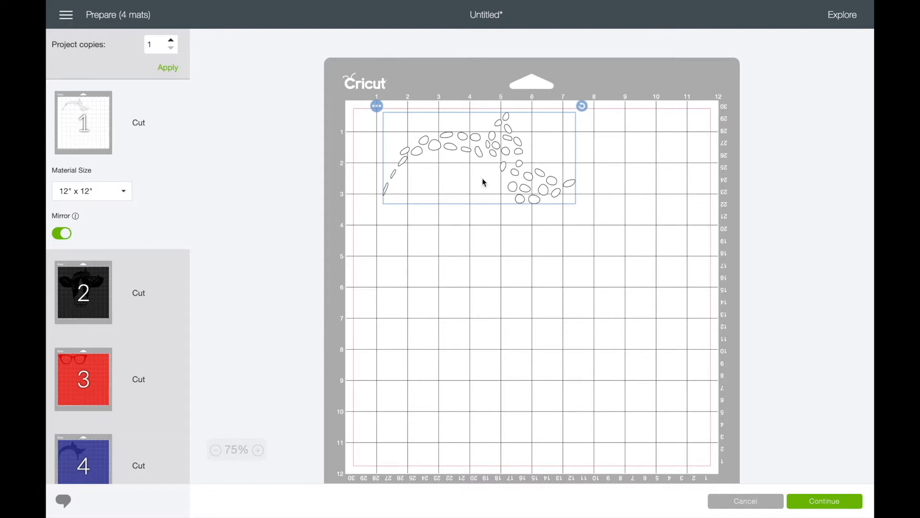
left_click_drag(484, 182, 454, 179)
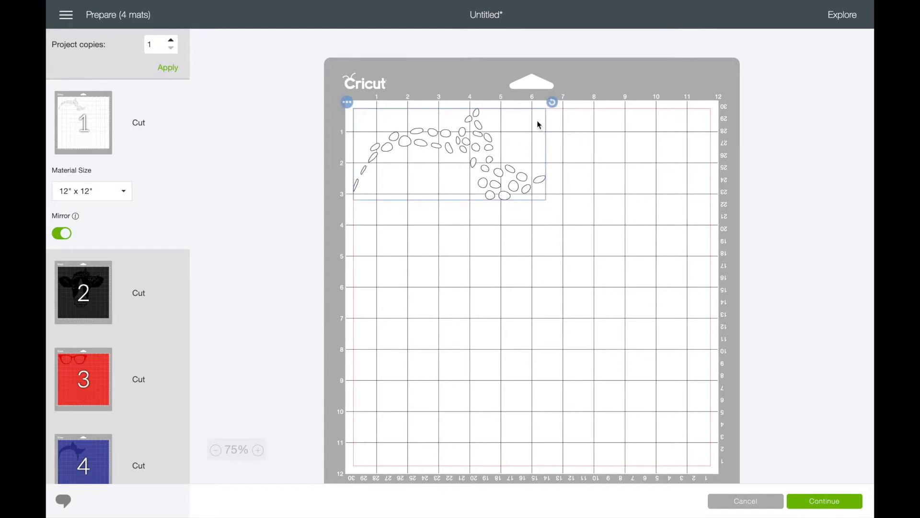
left_click(264, 177)
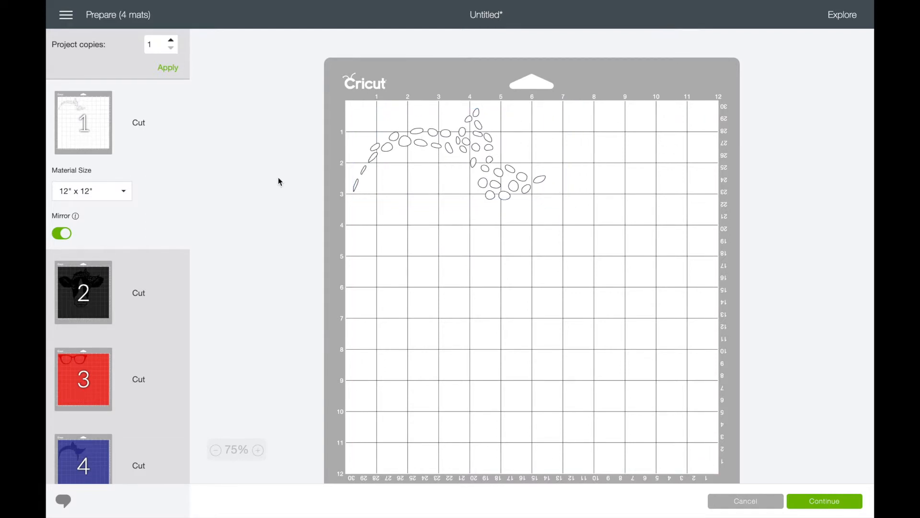
Step: Review the layout and mirroring of the black cow, red glasses and blue bandana mats, rechecking the white dots mat in between
left_click(73, 307)
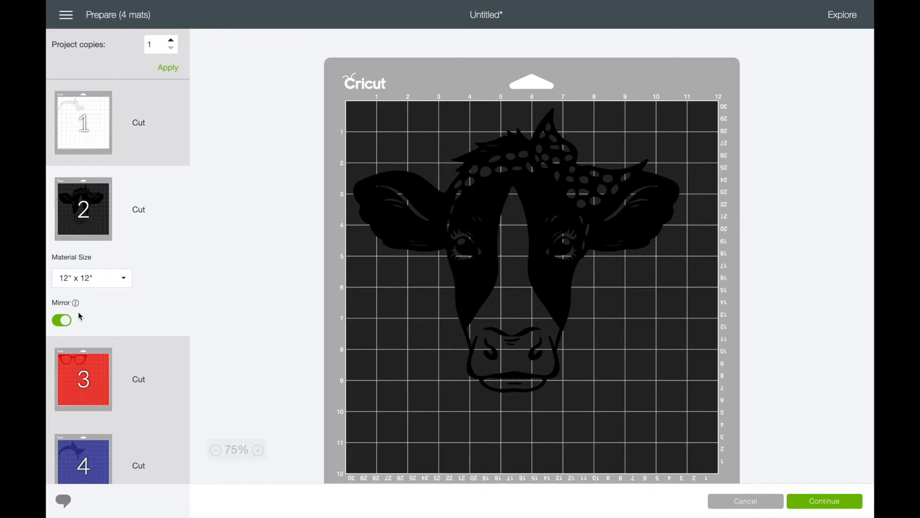
left_click(112, 413)
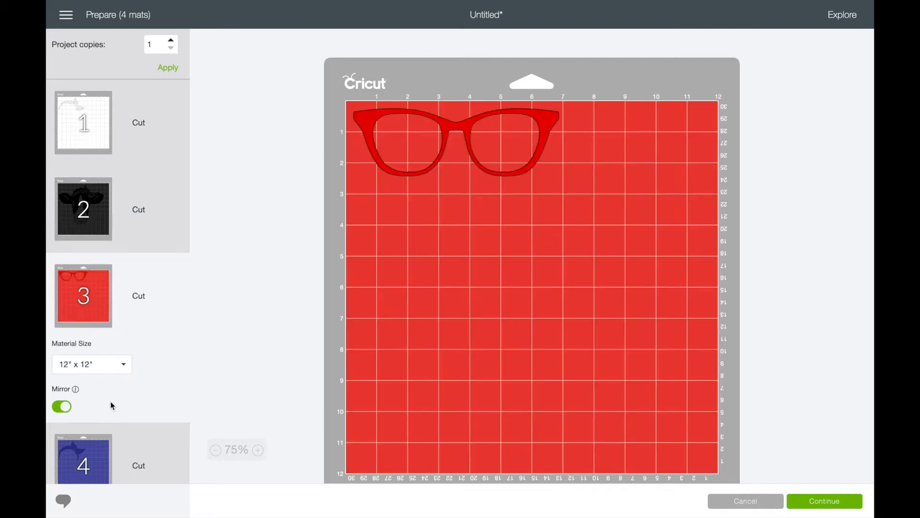
left_click(93, 458)
left_click(446, 164)
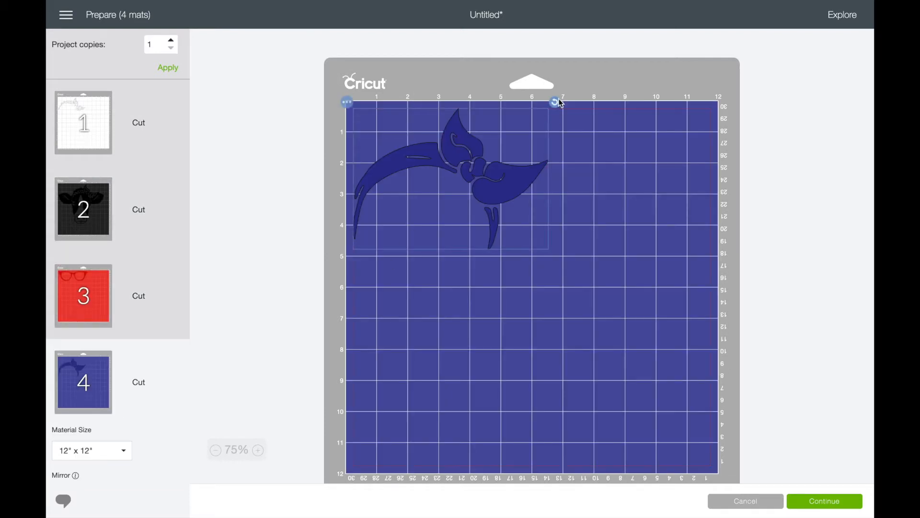
left_click(102, 124)
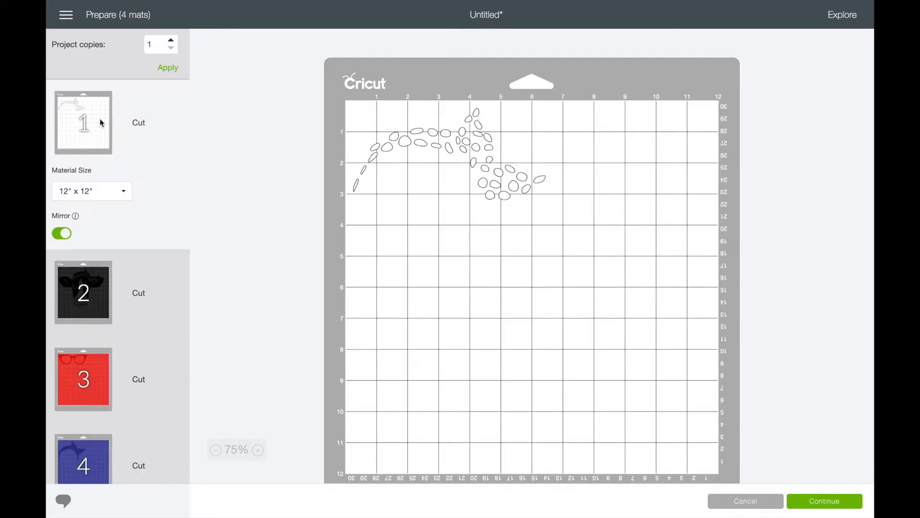
left_click(95, 283)
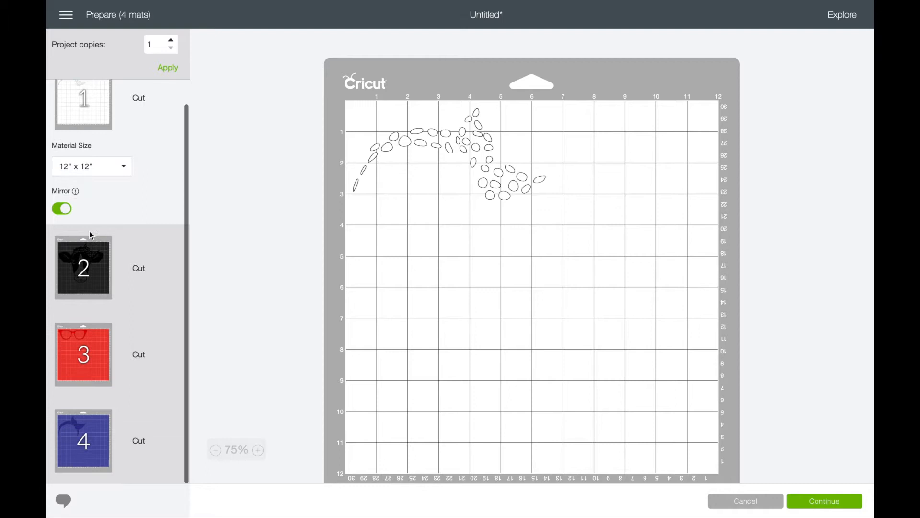
left_click(98, 353)
left_click(95, 435)
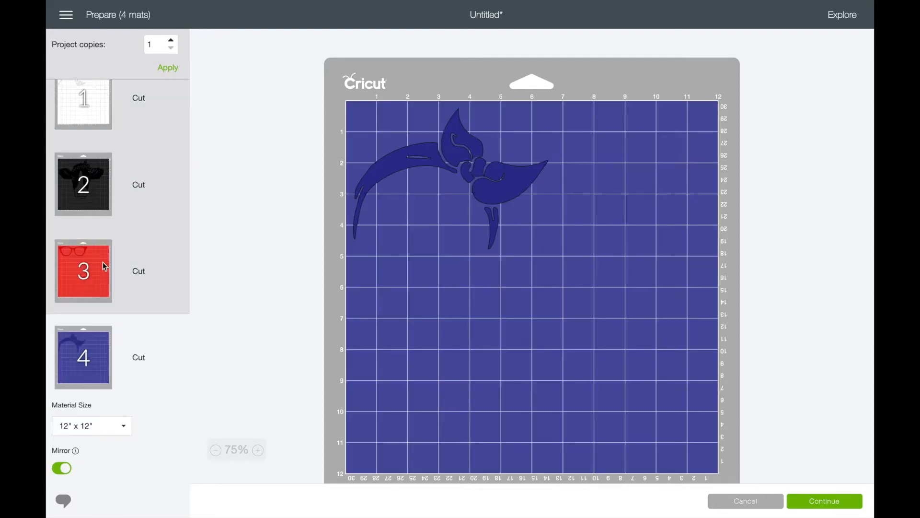
Step: Return to the white dots mat and continue to the machine connection stage
scroll(102, 261, "up", 1)
left_click(85, 122)
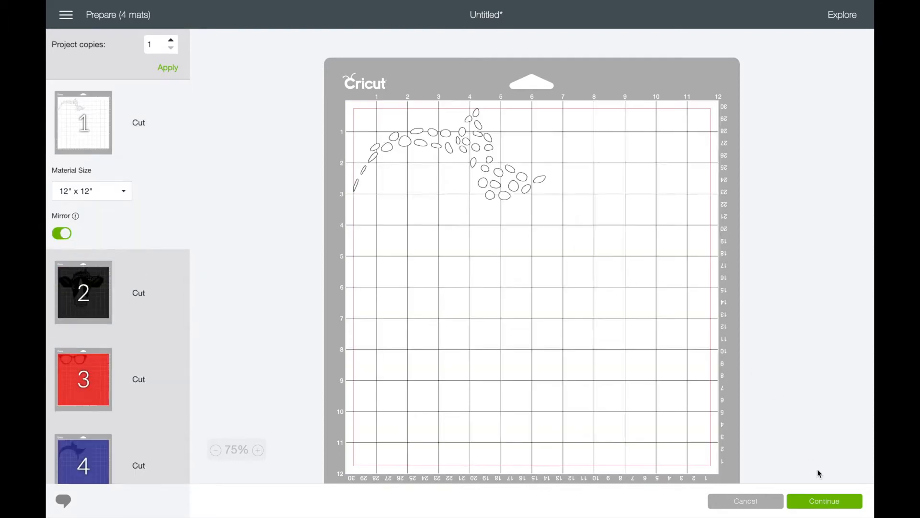
left_click(817, 503)
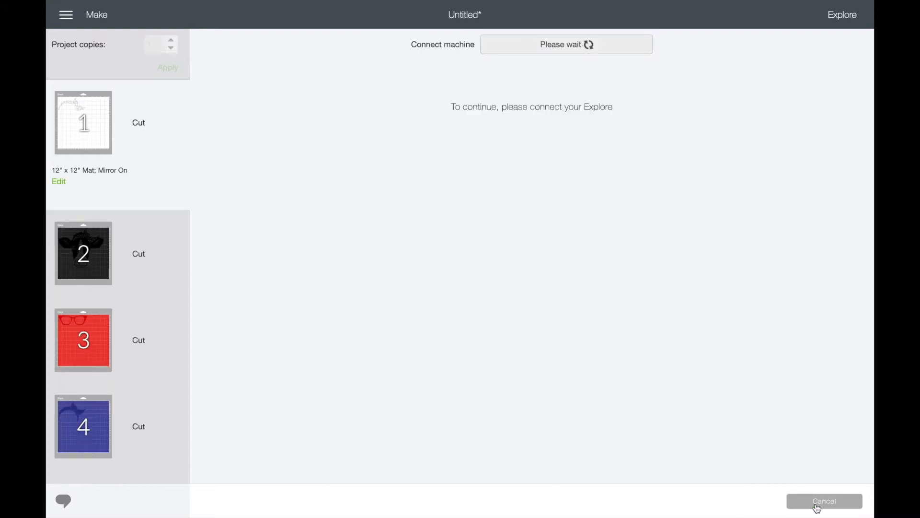